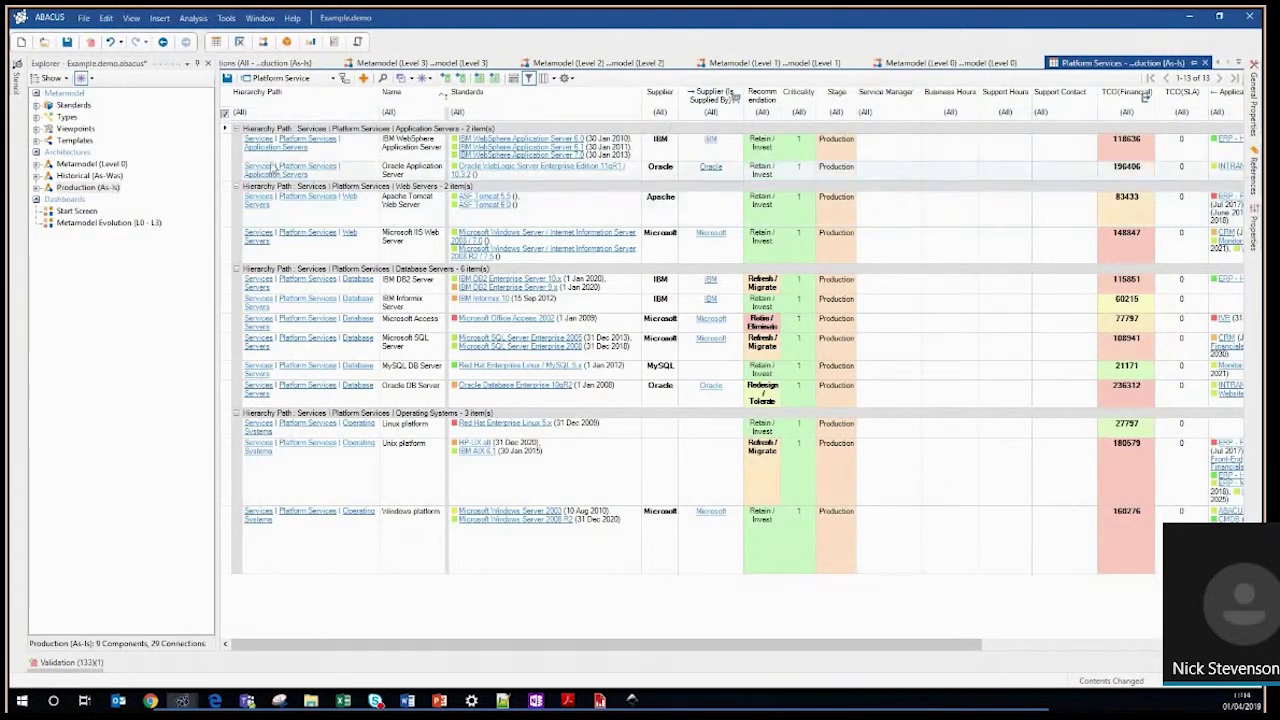
Browse the catalogues available under the Production (As-Is) architecture, including its Business and Information folders.
click(215, 43)
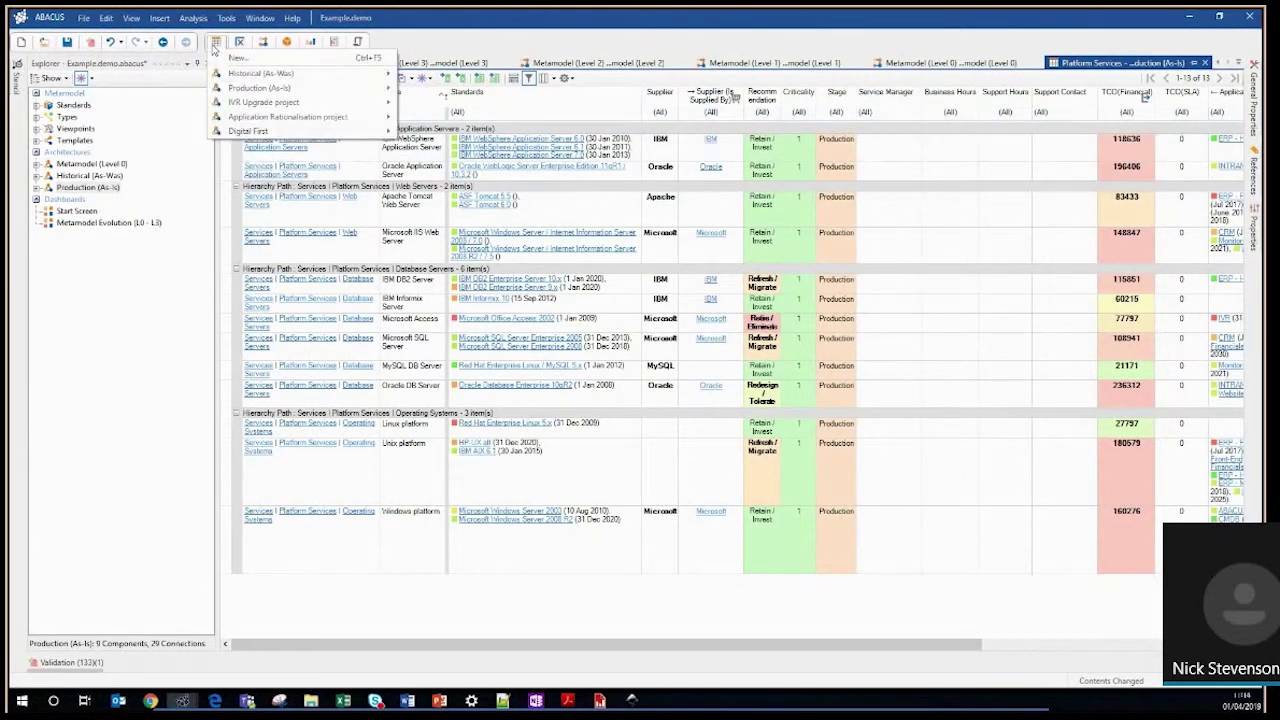
mouse_move(255, 88)
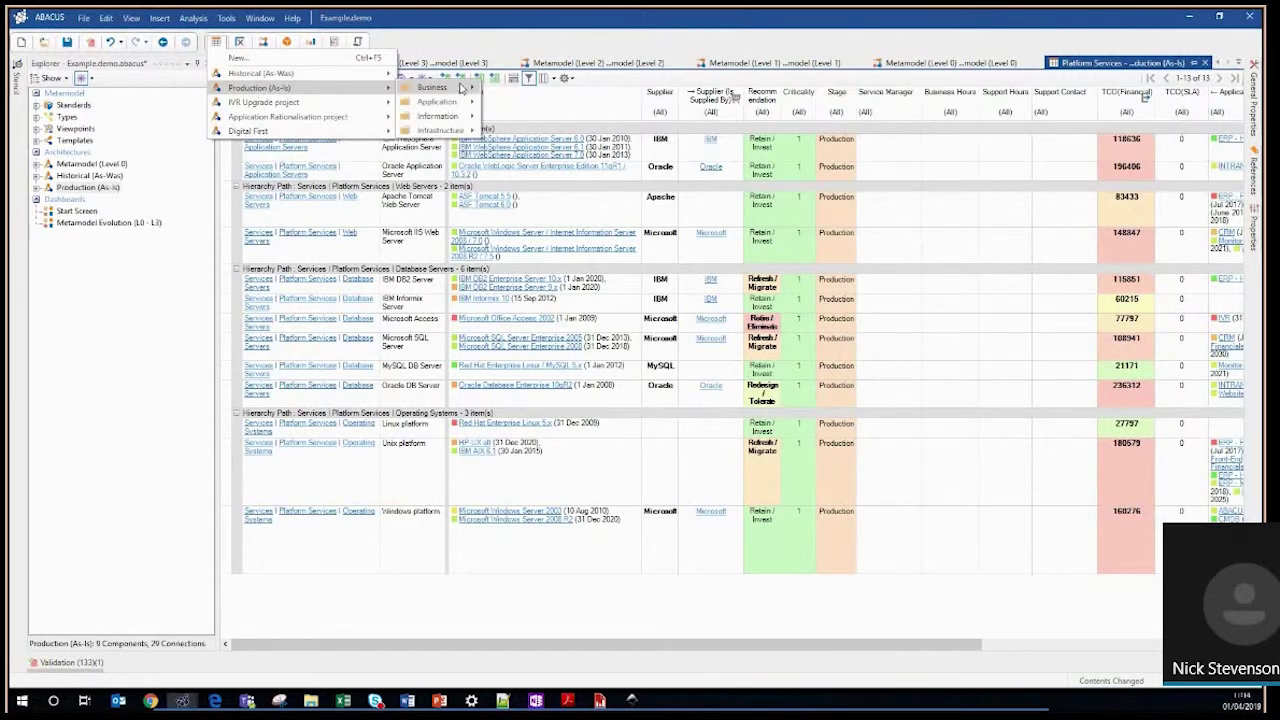
mouse_move(460, 88)
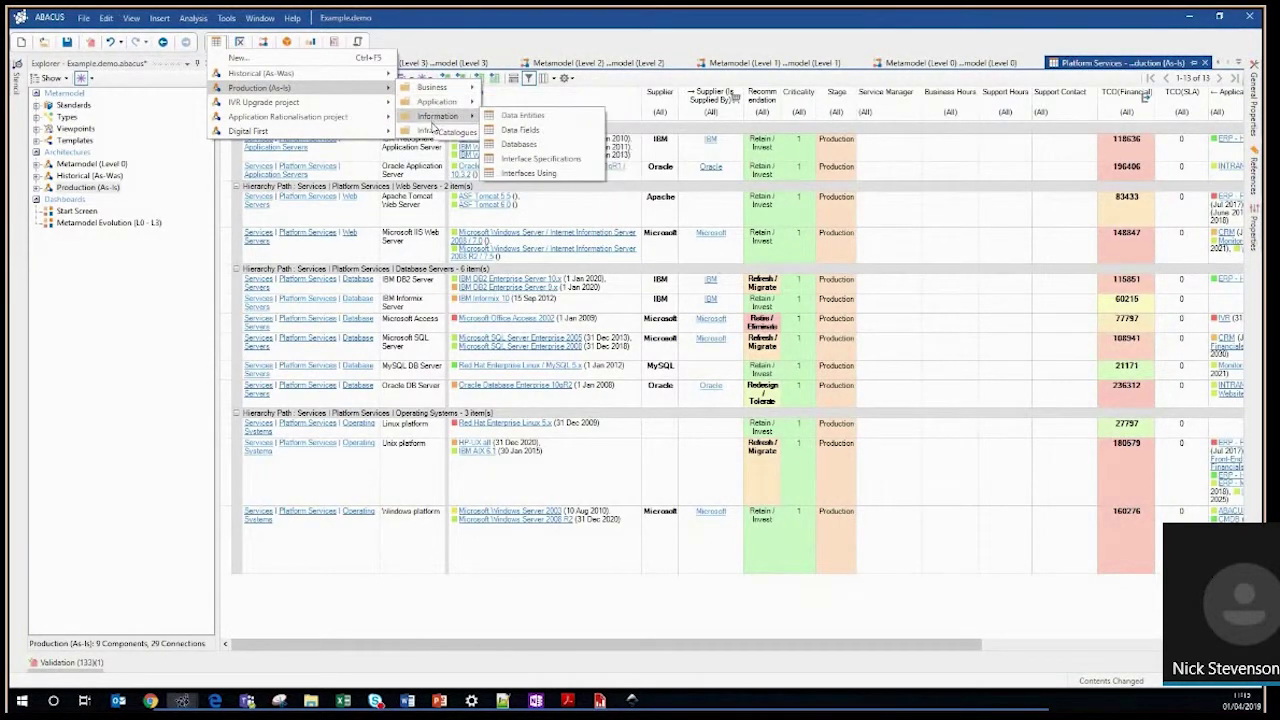
mouse_move(437, 132)
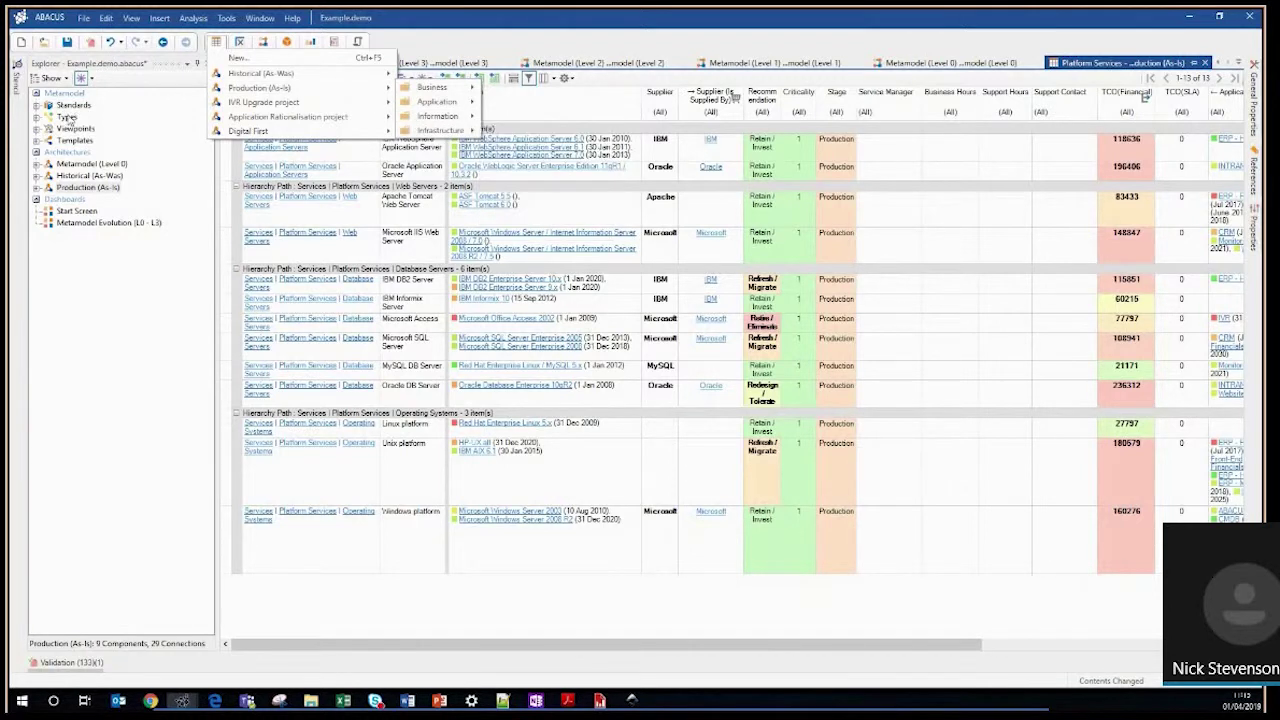
Expand the Production (As-Is) architecture and its Components folder in the model explorer.
click(36, 187)
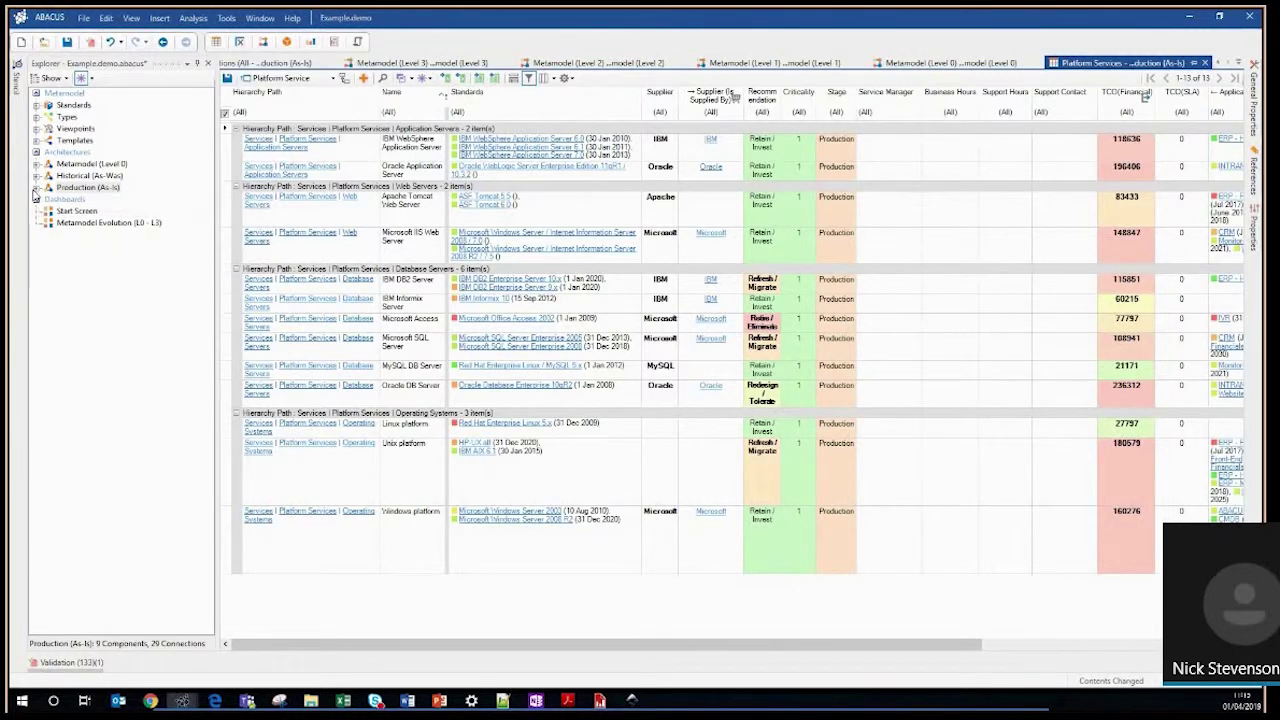
click(80, 187)
double_click(60, 200)
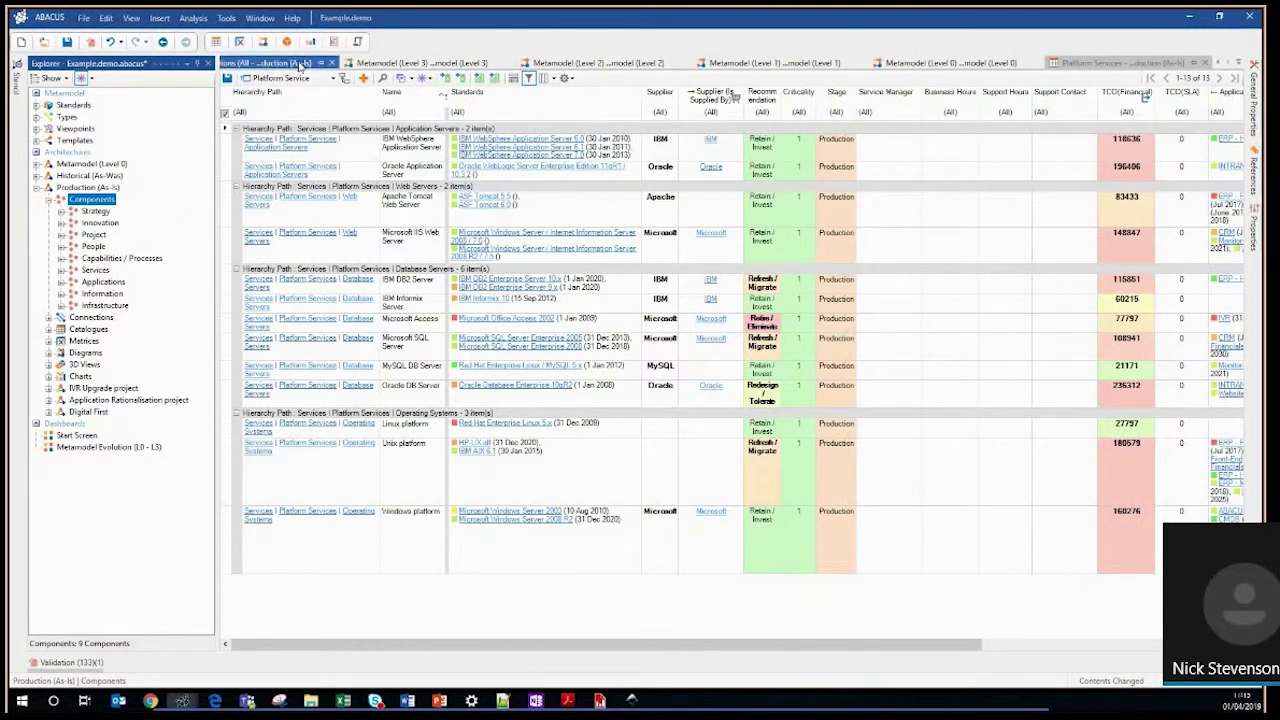
Open the Metamodel (Level 2) diagram and review its domains from Strategy and Projects to Infrastructure and Information.
click(215, 42)
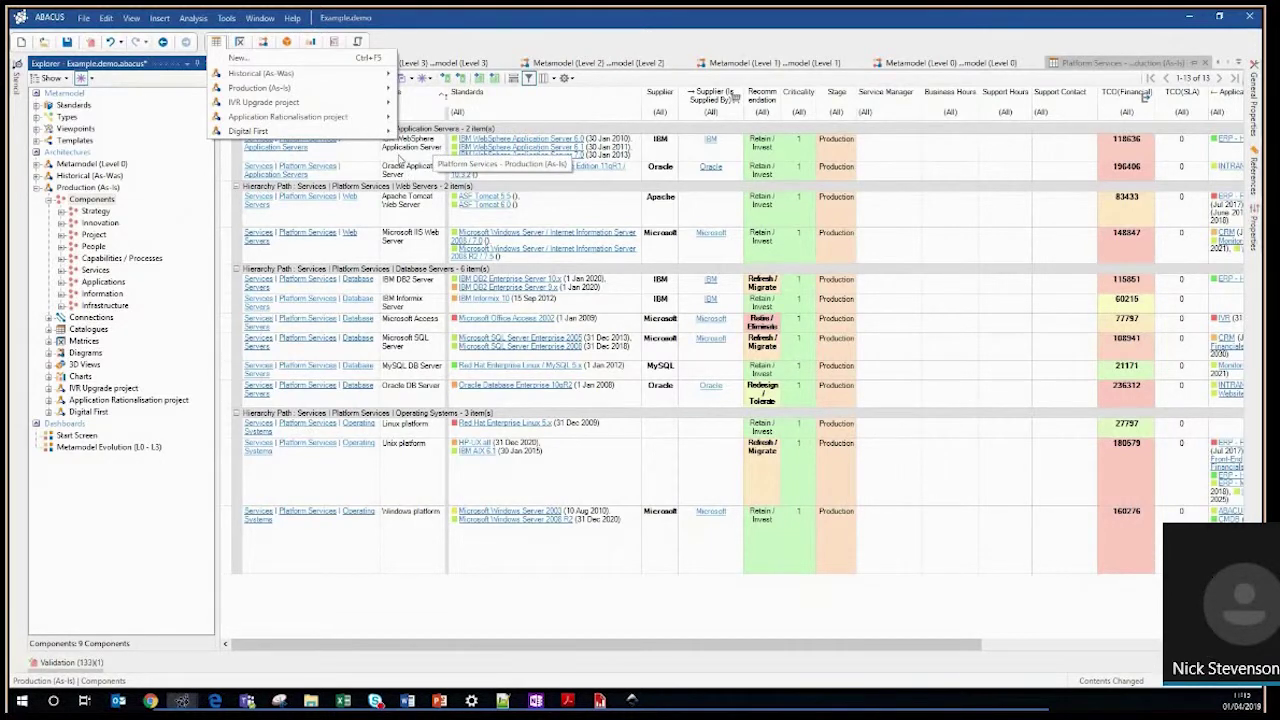
click(598, 63)
scroll(720, 275, up, 9)
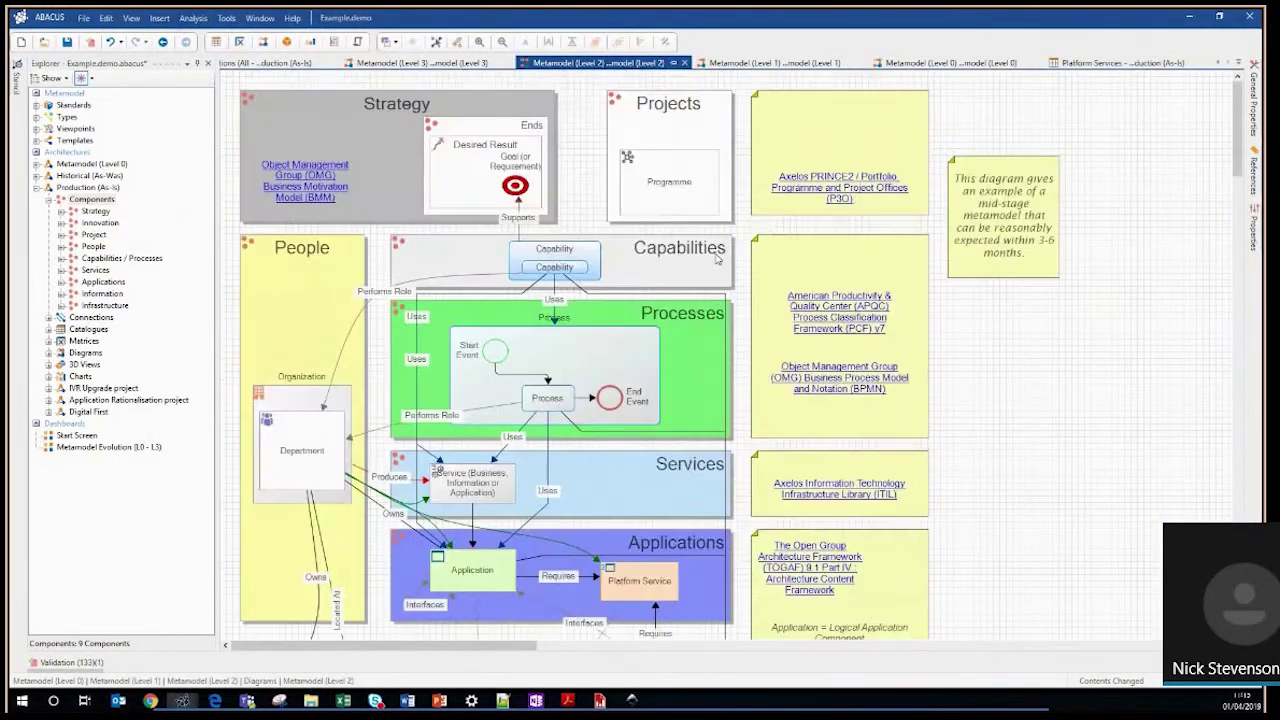
click(505, 43)
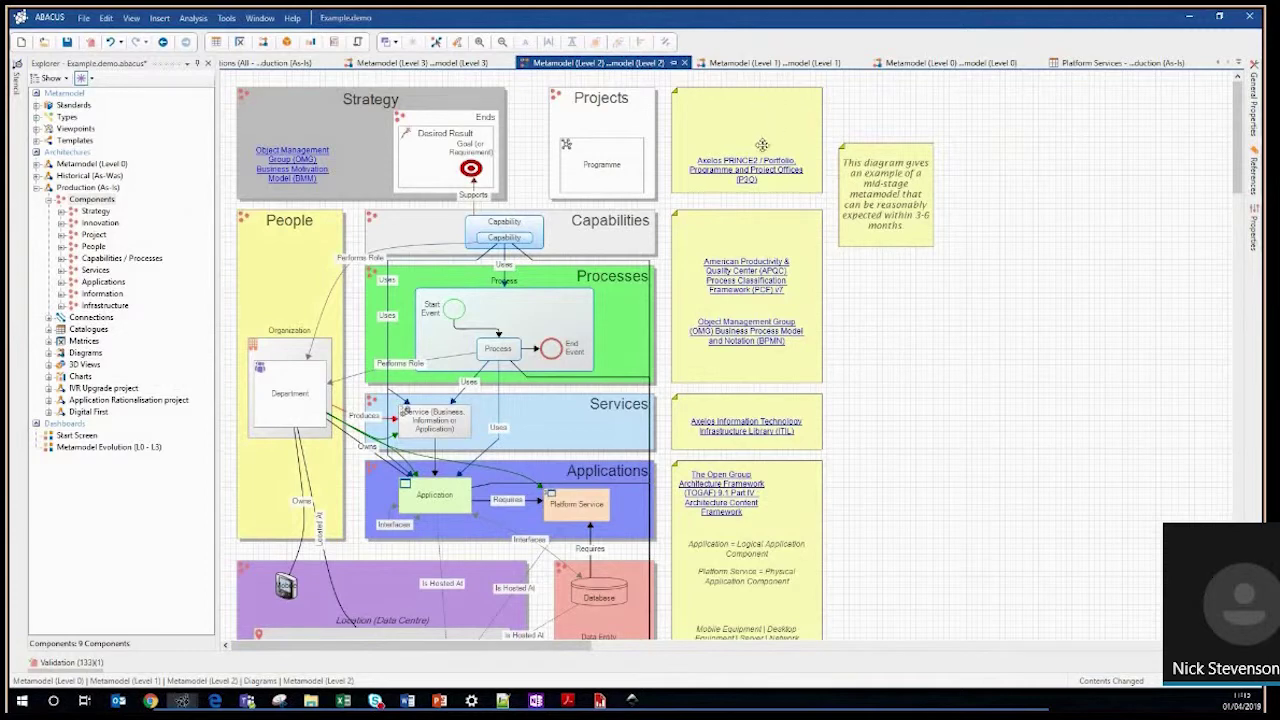
scroll(782, 426, down, 3)
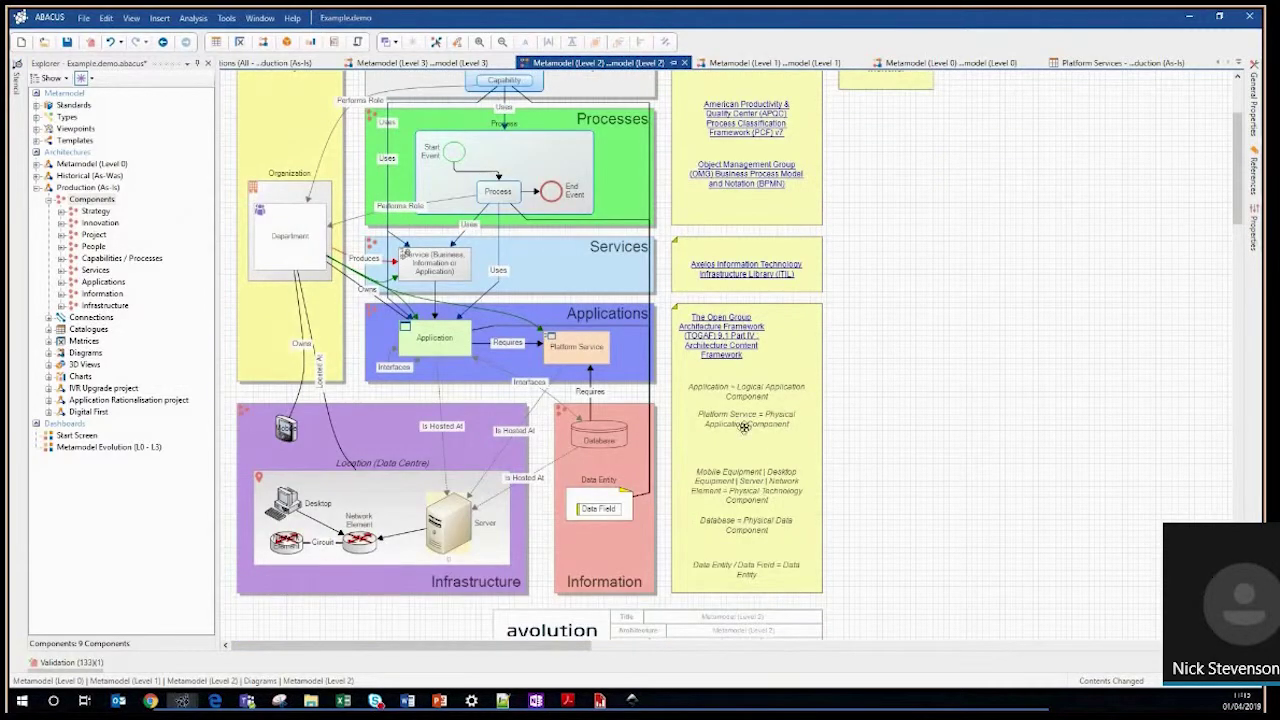
scroll(614, 228, up, 3)
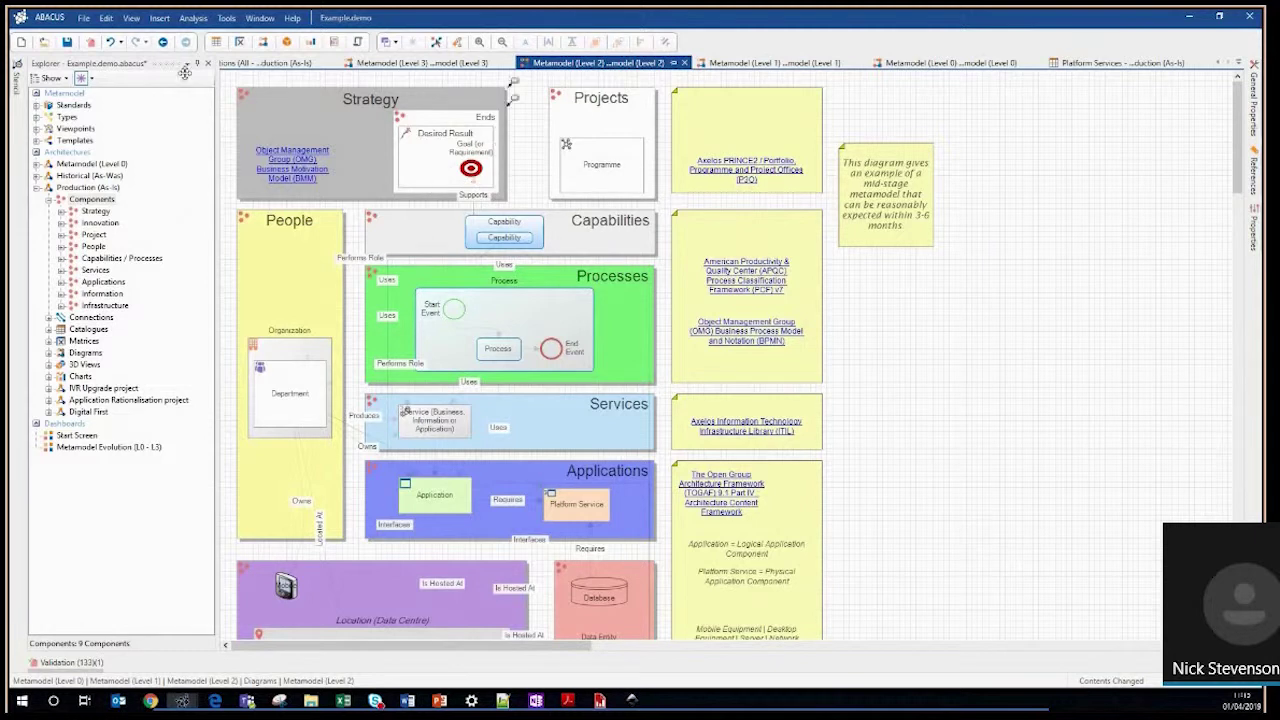
Browse the full list of standard libraries offered for a new project, and leave without creating one.
click(85, 18)
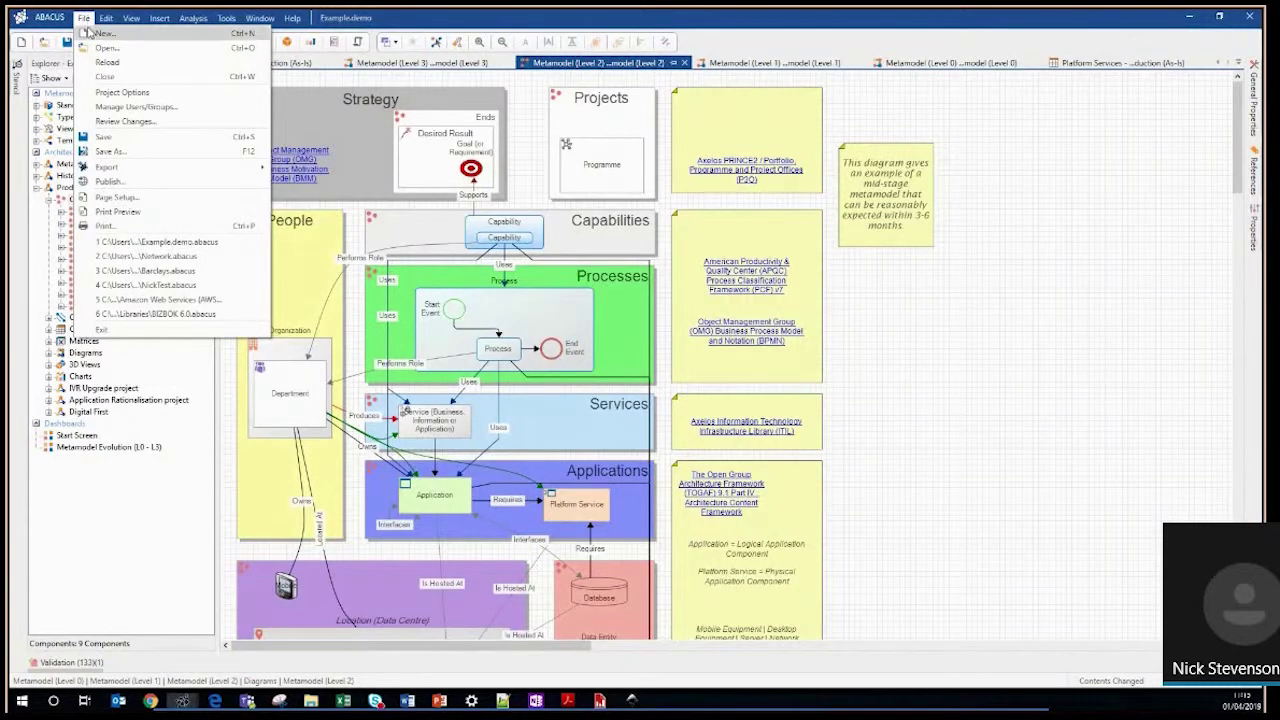
click(100, 33)
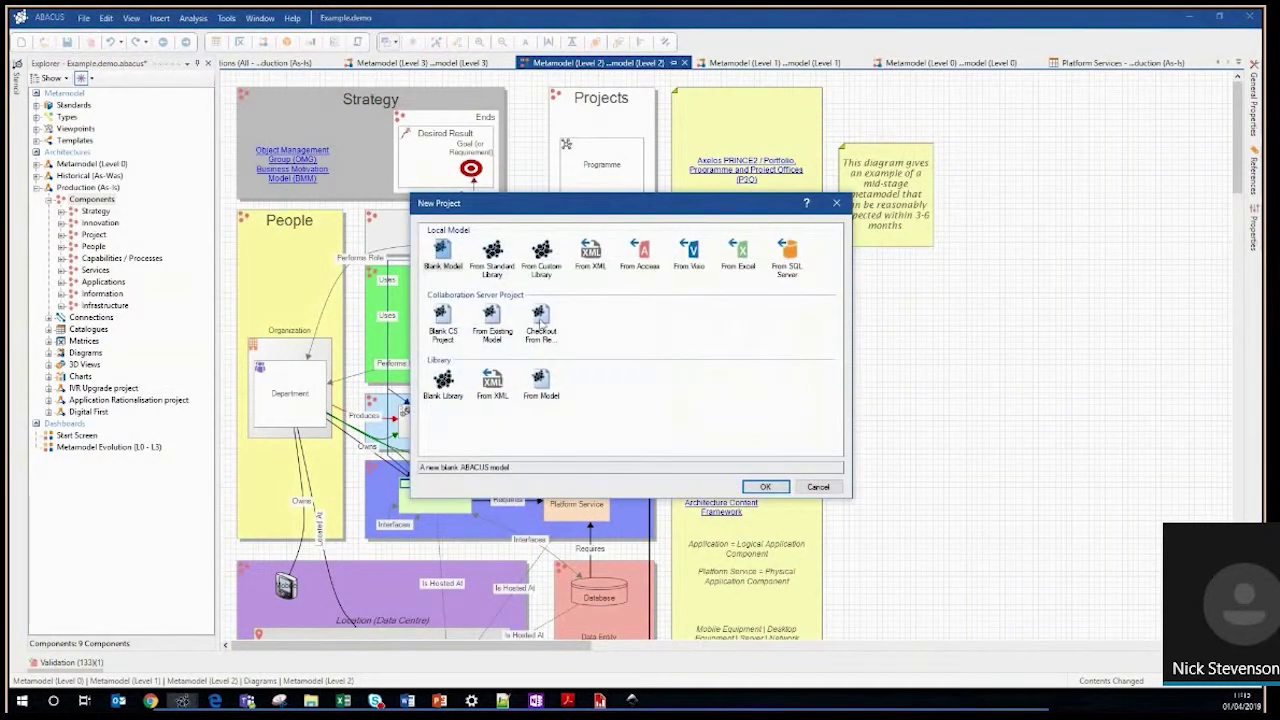
click(491, 256)
double_click(491, 256)
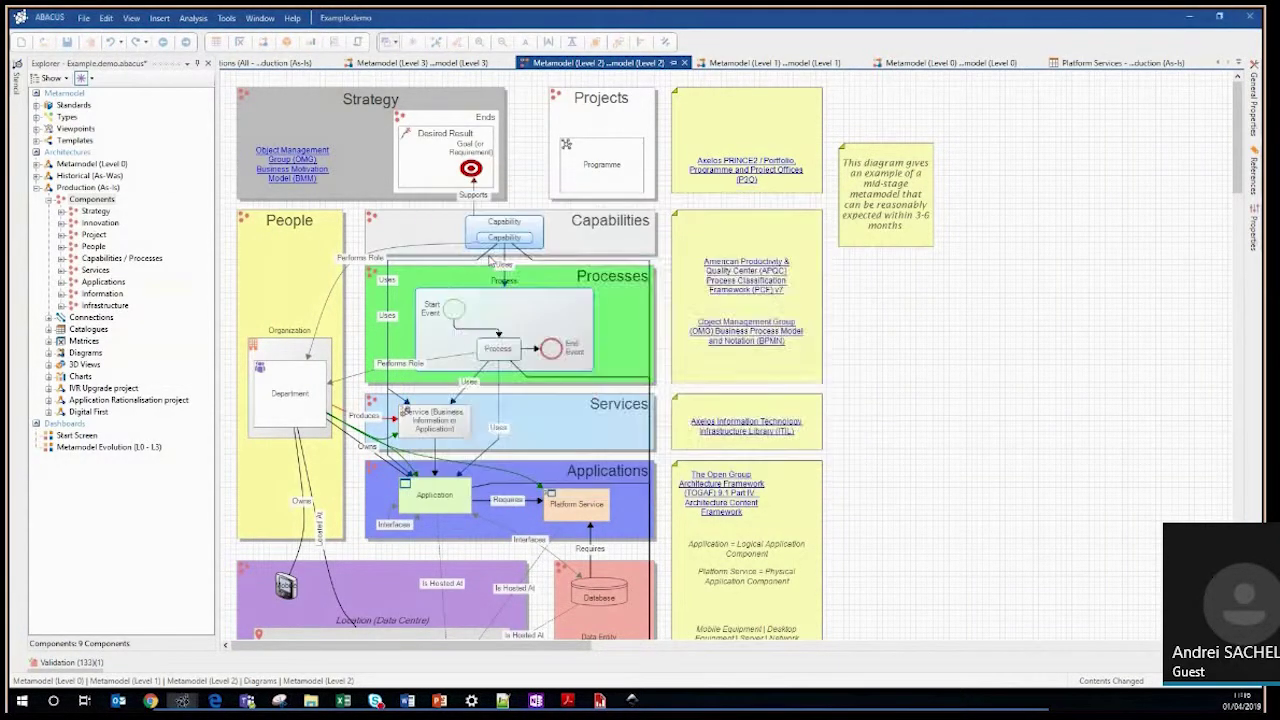
drag(564, 262, 540, 224)
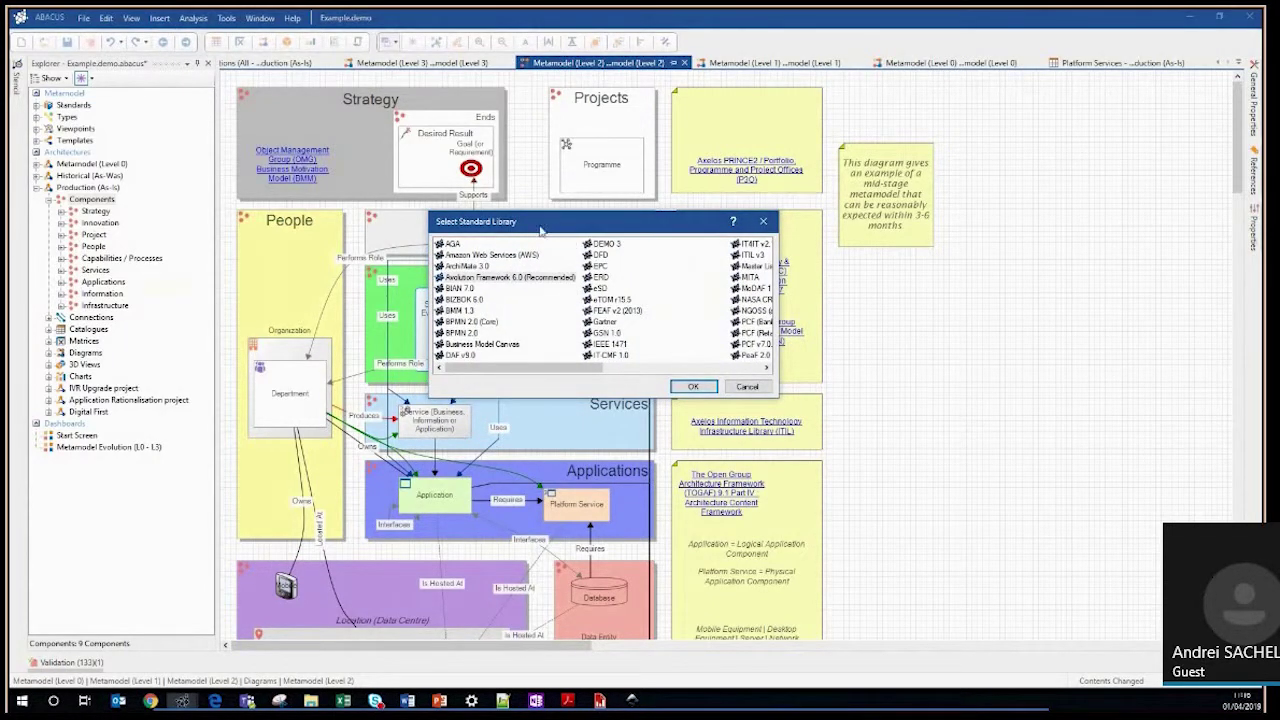
drag(540, 224, 466, 212)
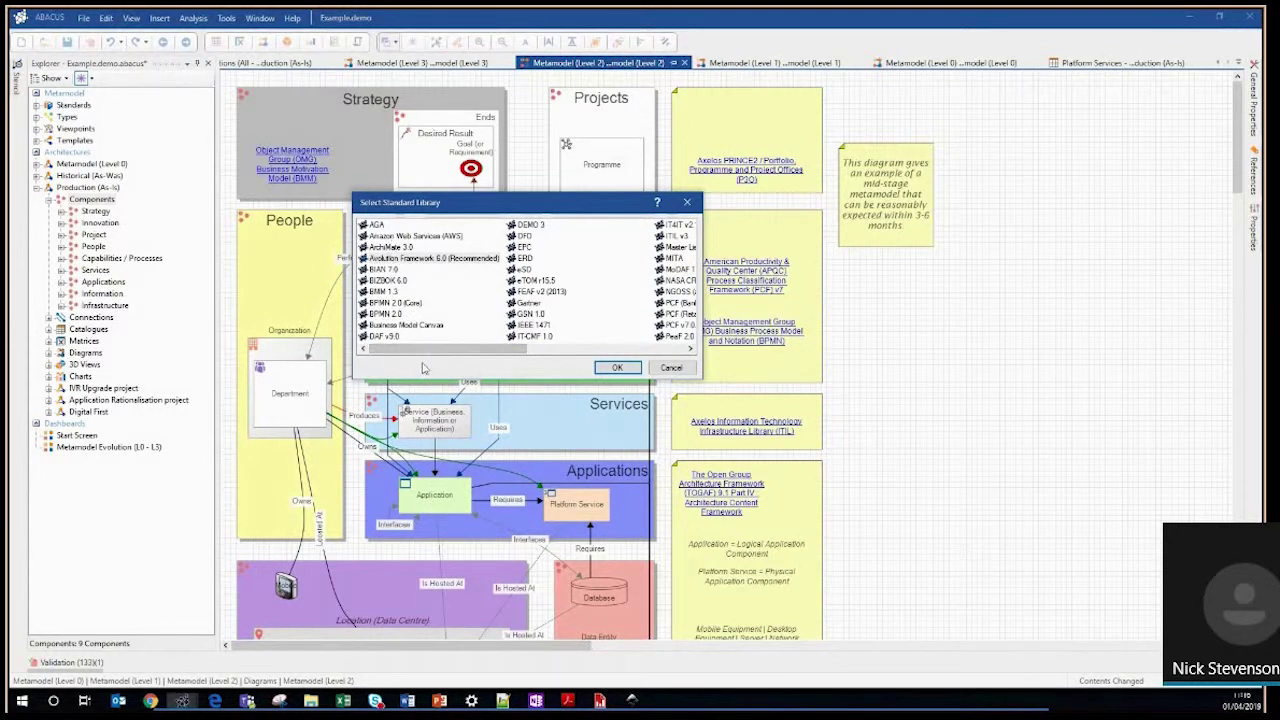
drag(419, 352, 577, 352)
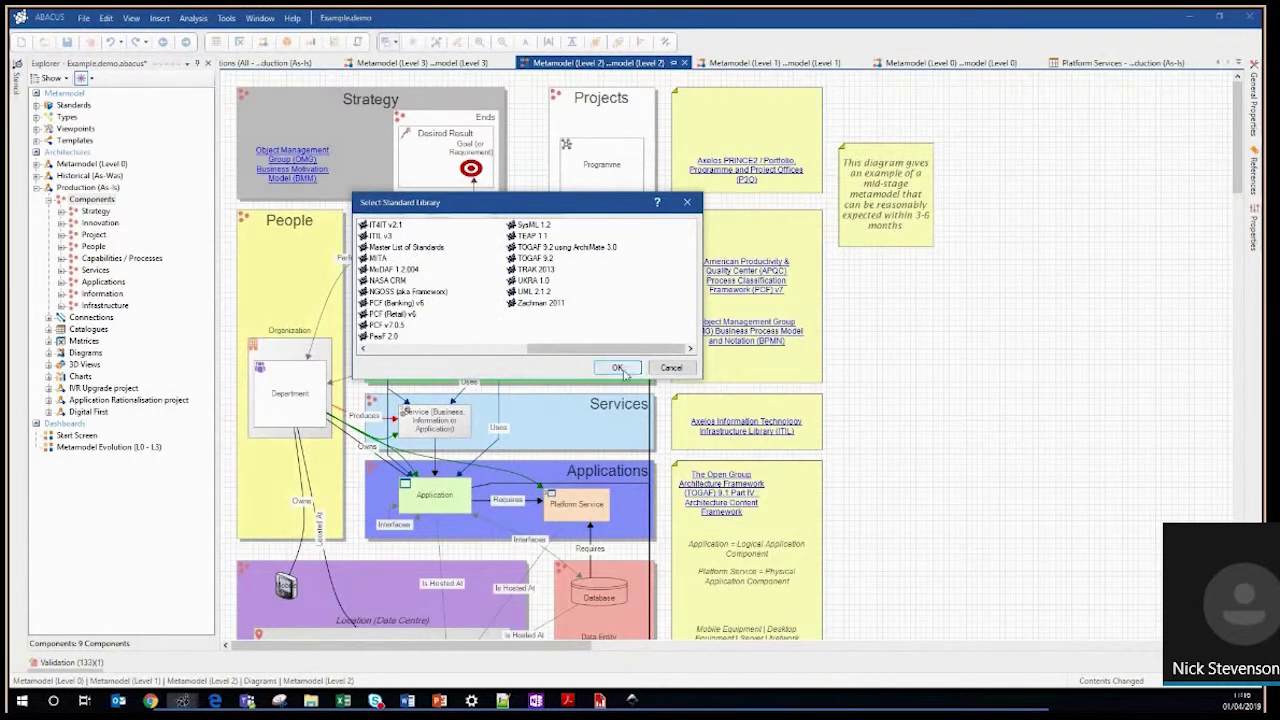
click(673, 368)
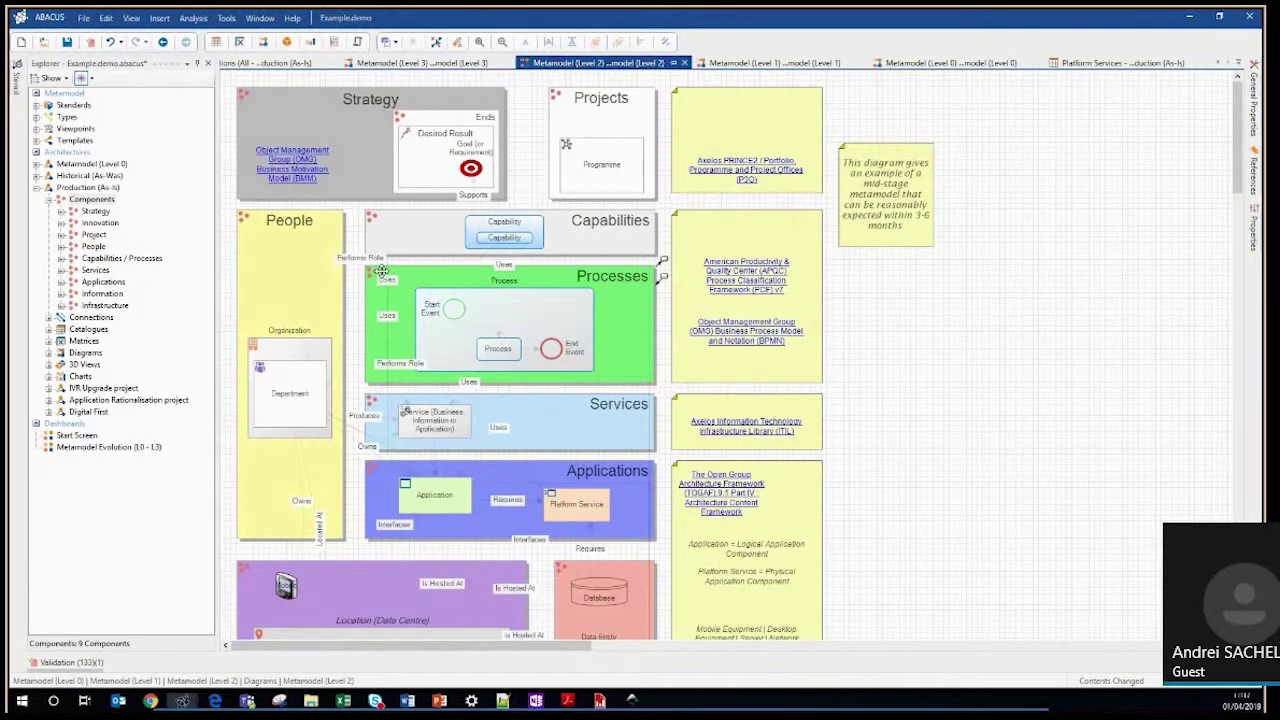
click(316, 393)
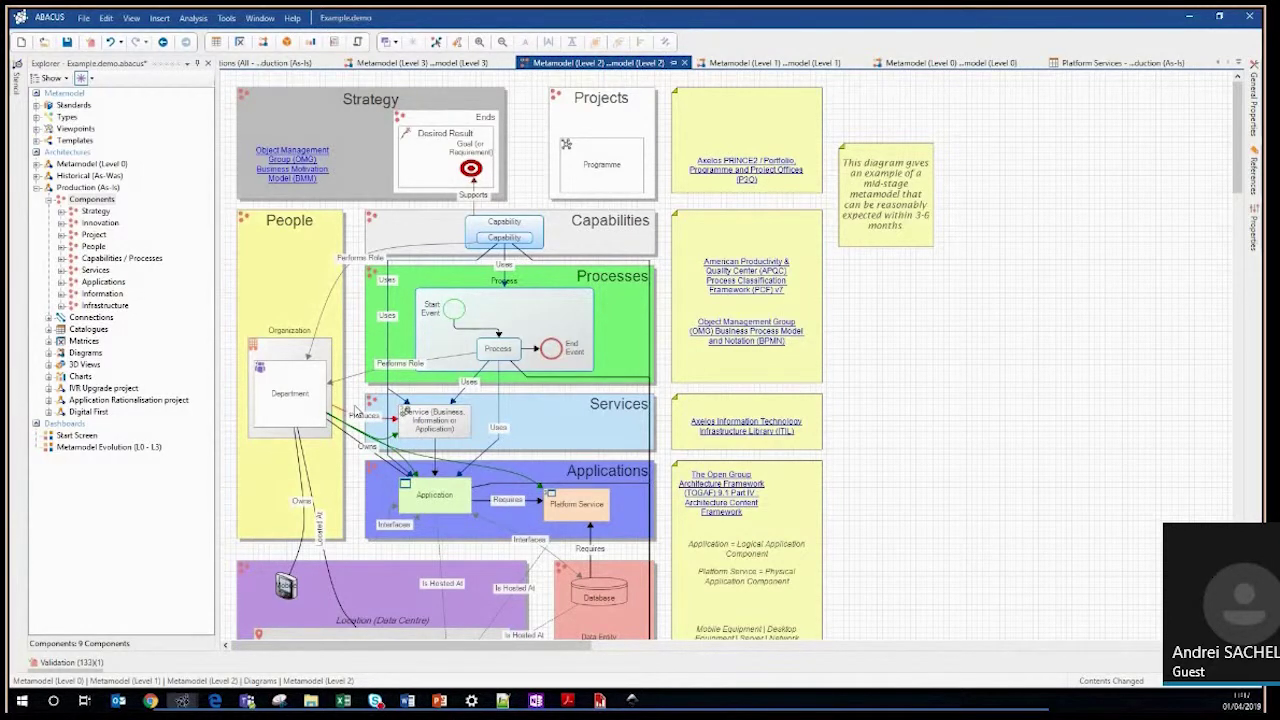
click(470, 478)
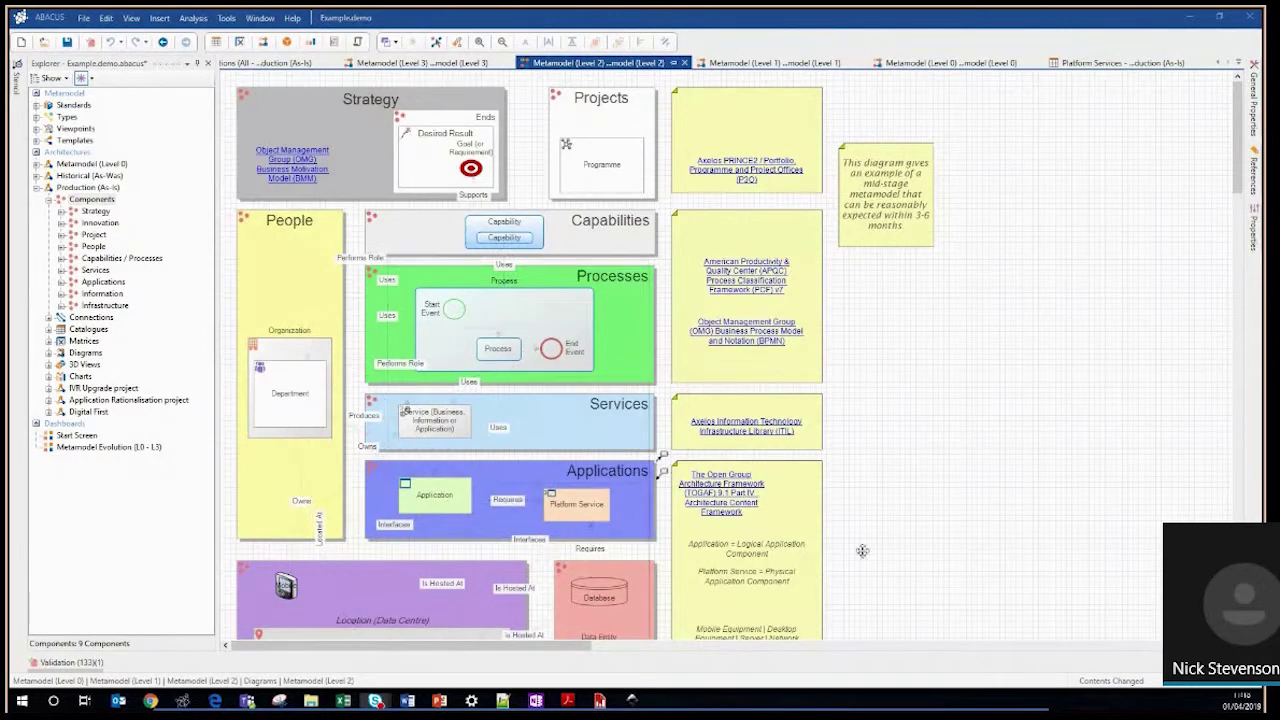
Show the standard library choices for a new project once more and cancel the selection.
click(84, 19)
click(98, 36)
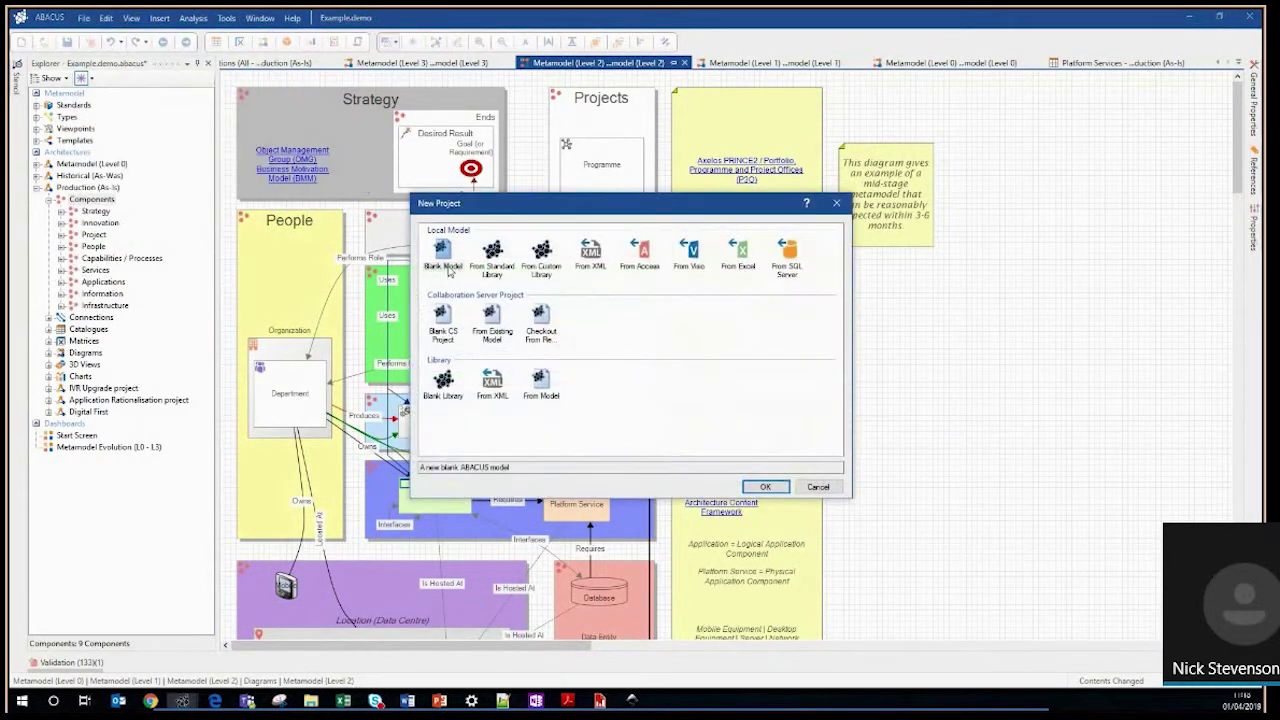
double_click(489, 257)
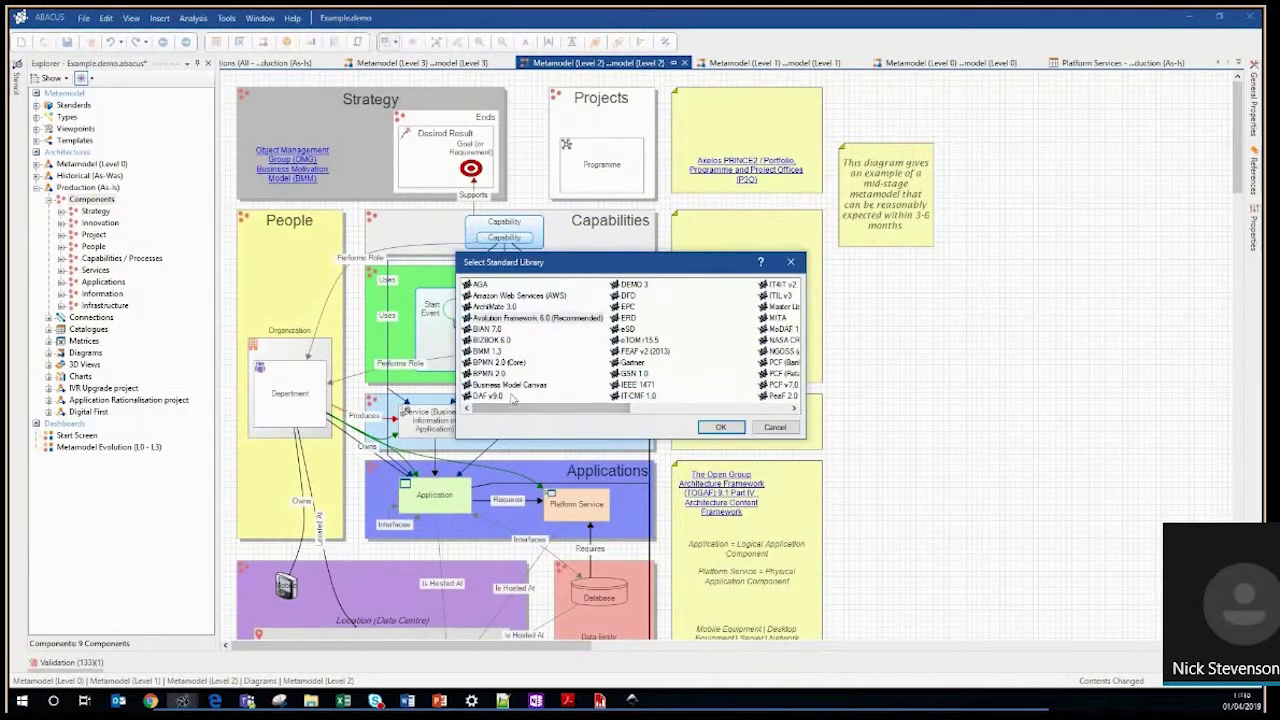
click(776, 427)
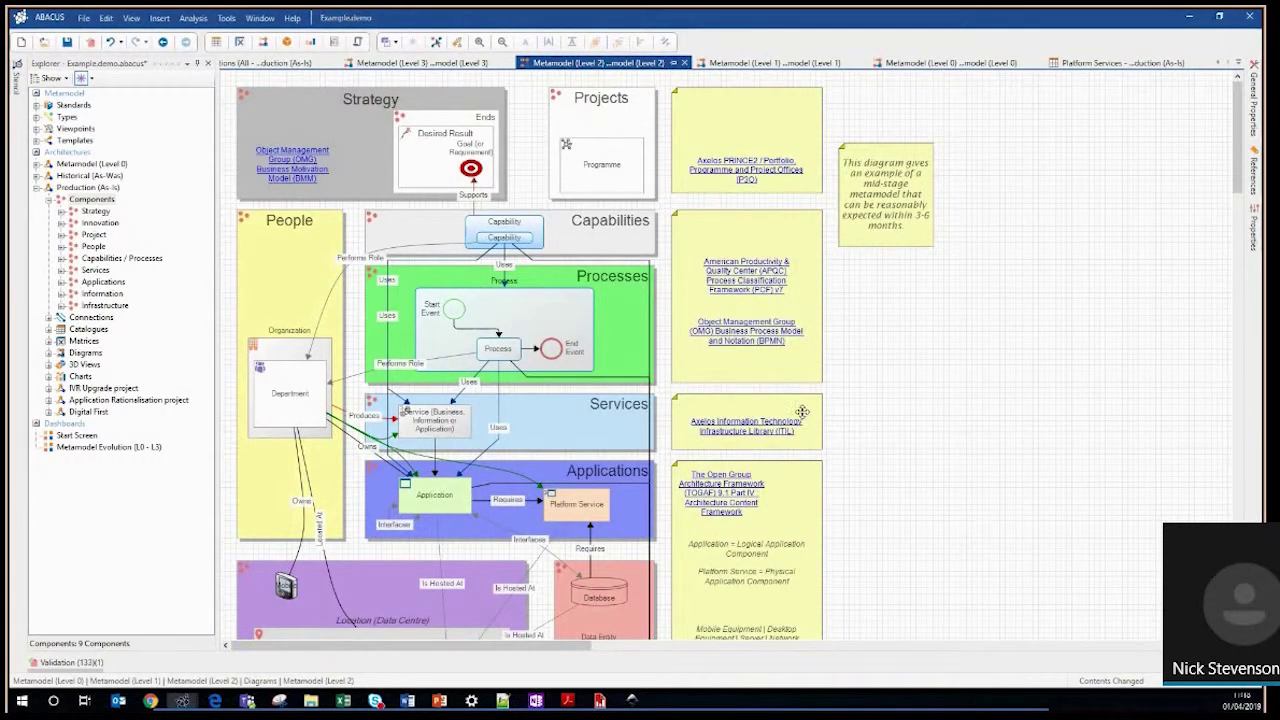
Review the groups in the Manage Users/Groups dialog and close it without saving changes.
click(427, 494)
click(418, 538)
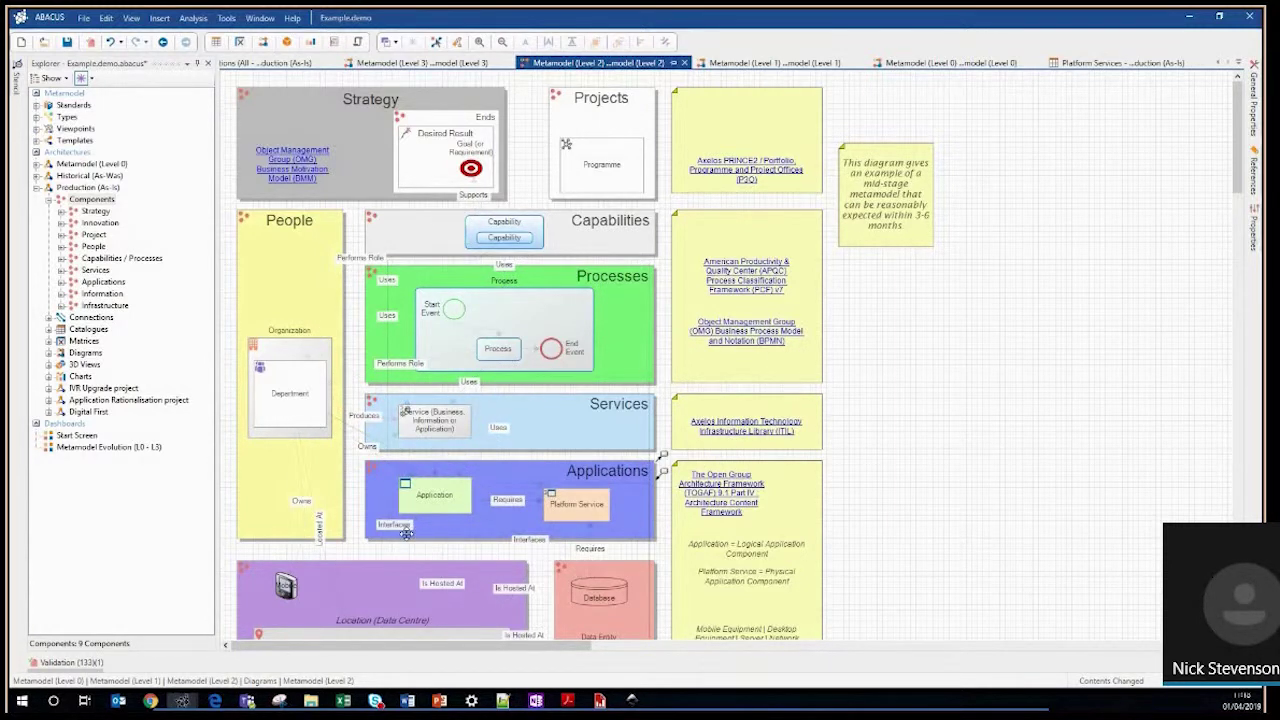
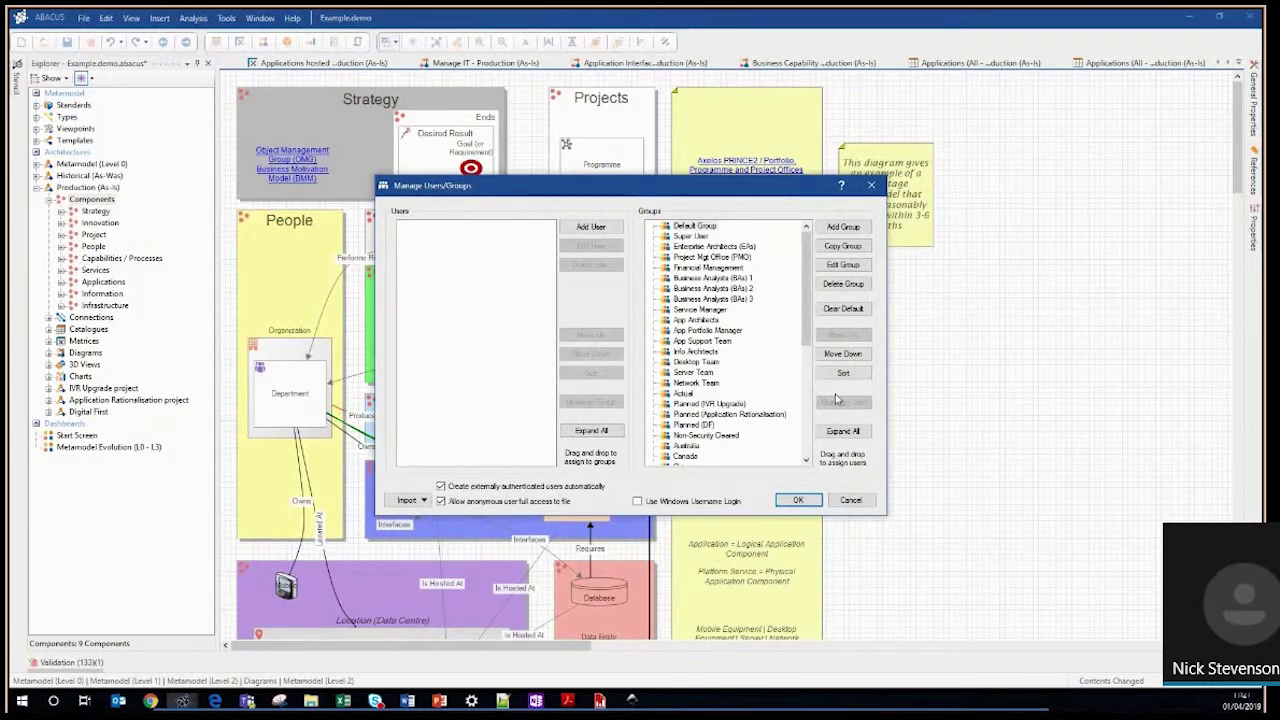
click(855, 501)
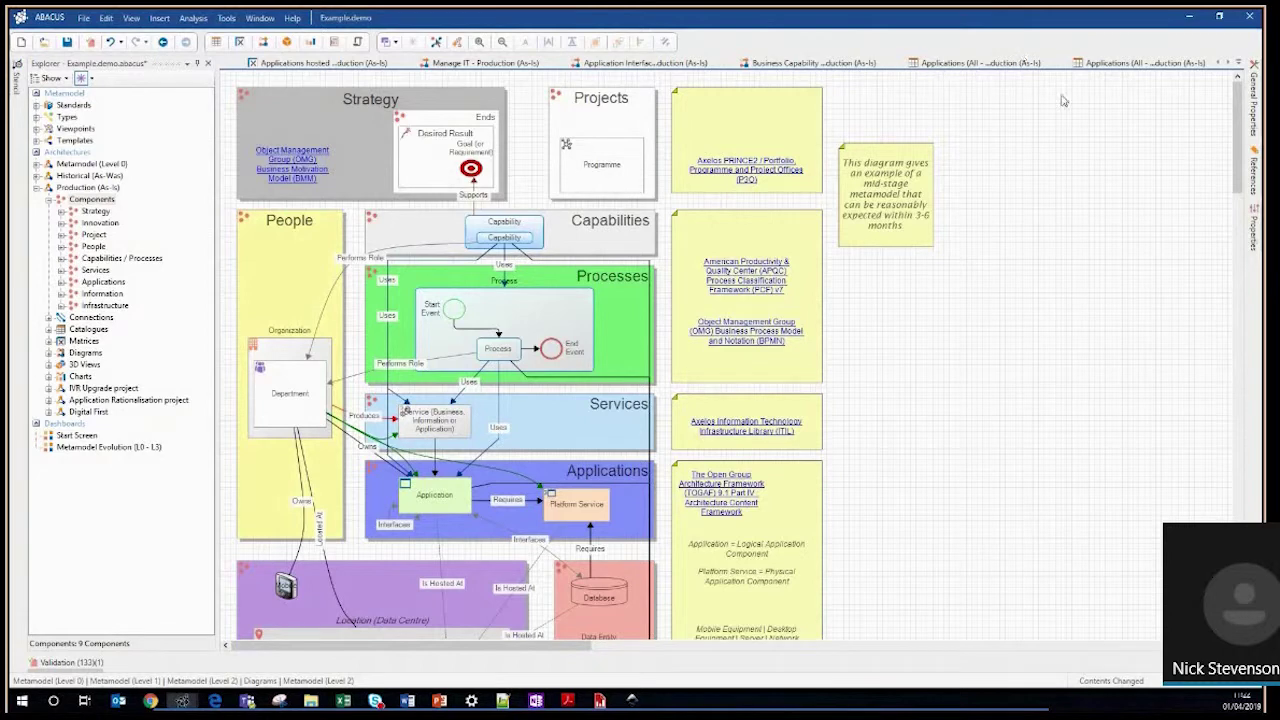
Open the second of the two Applications (All) catalogues and review its columns through to Platform Service (Requires).
click(1146, 64)
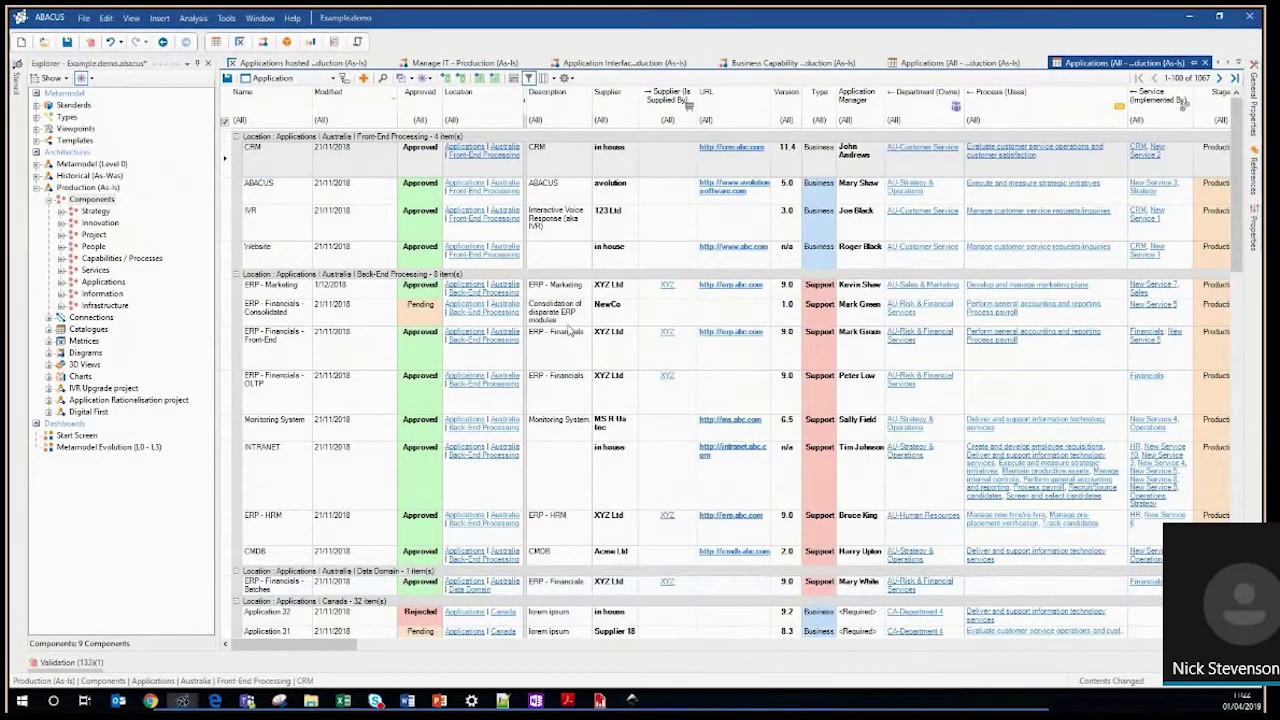
drag(383, 647, 586, 620)
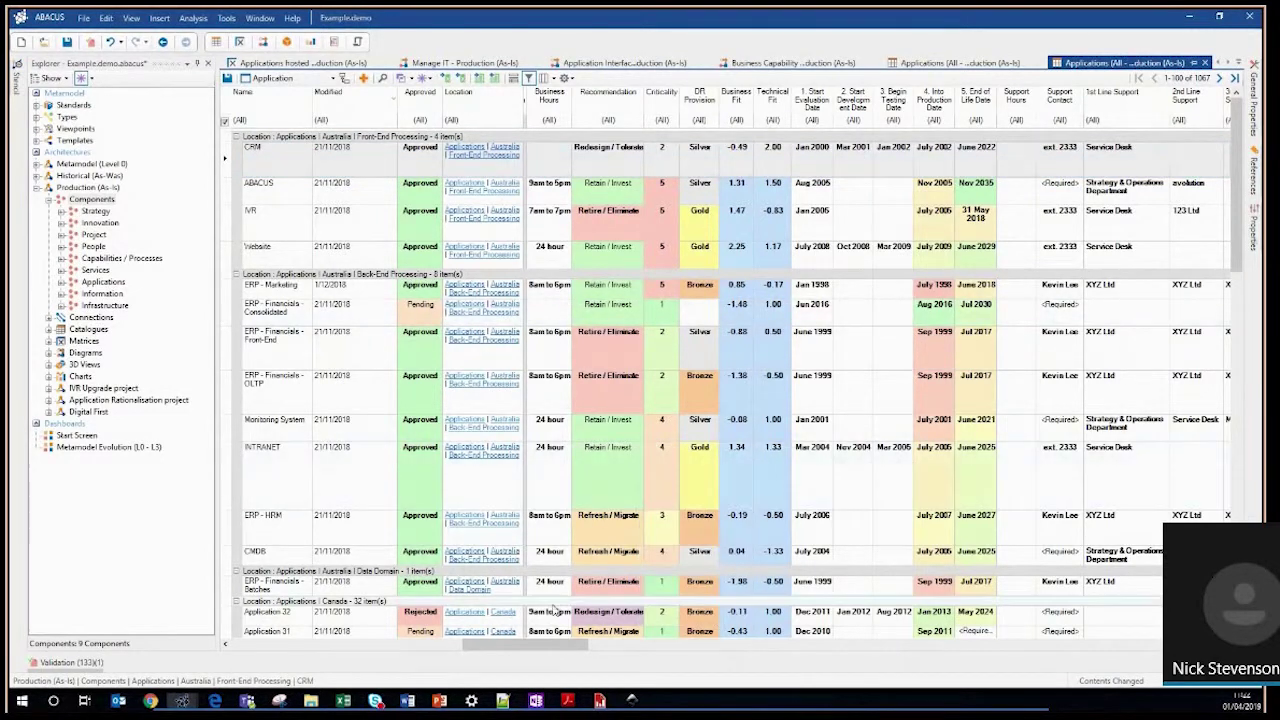
click(640, 644)
click(656, 640)
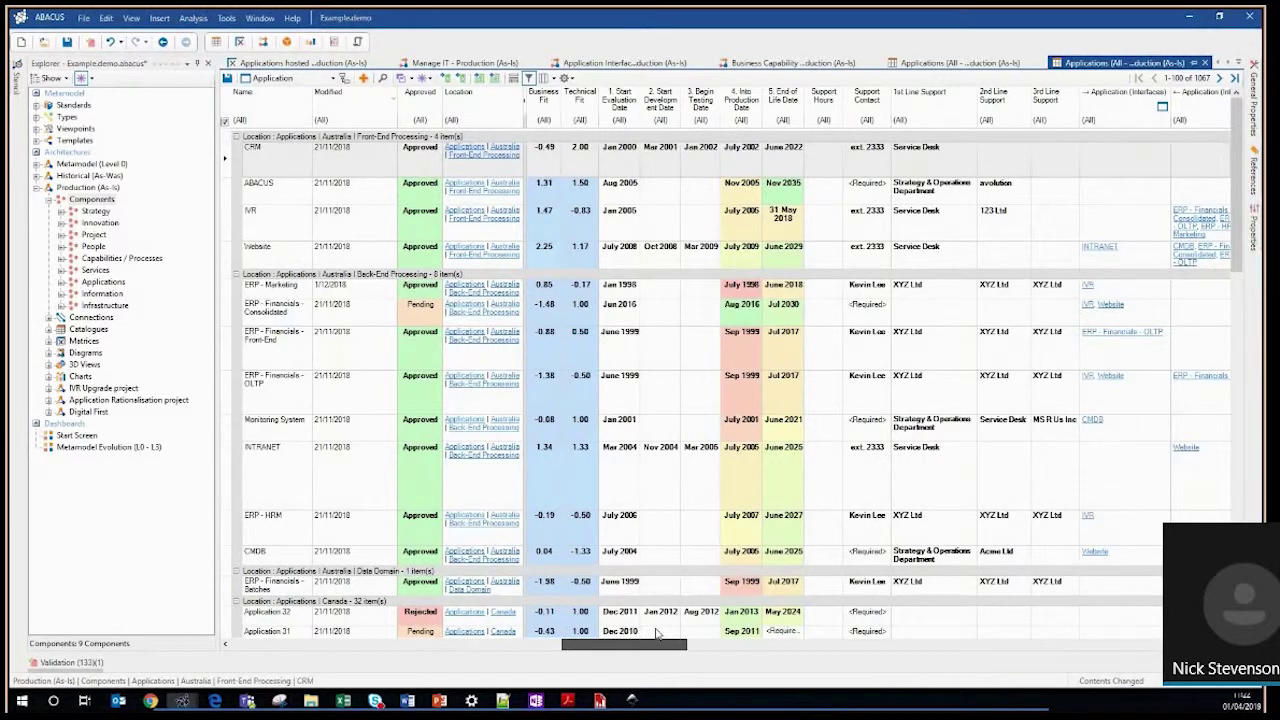
drag(678, 645, 1115, 593)
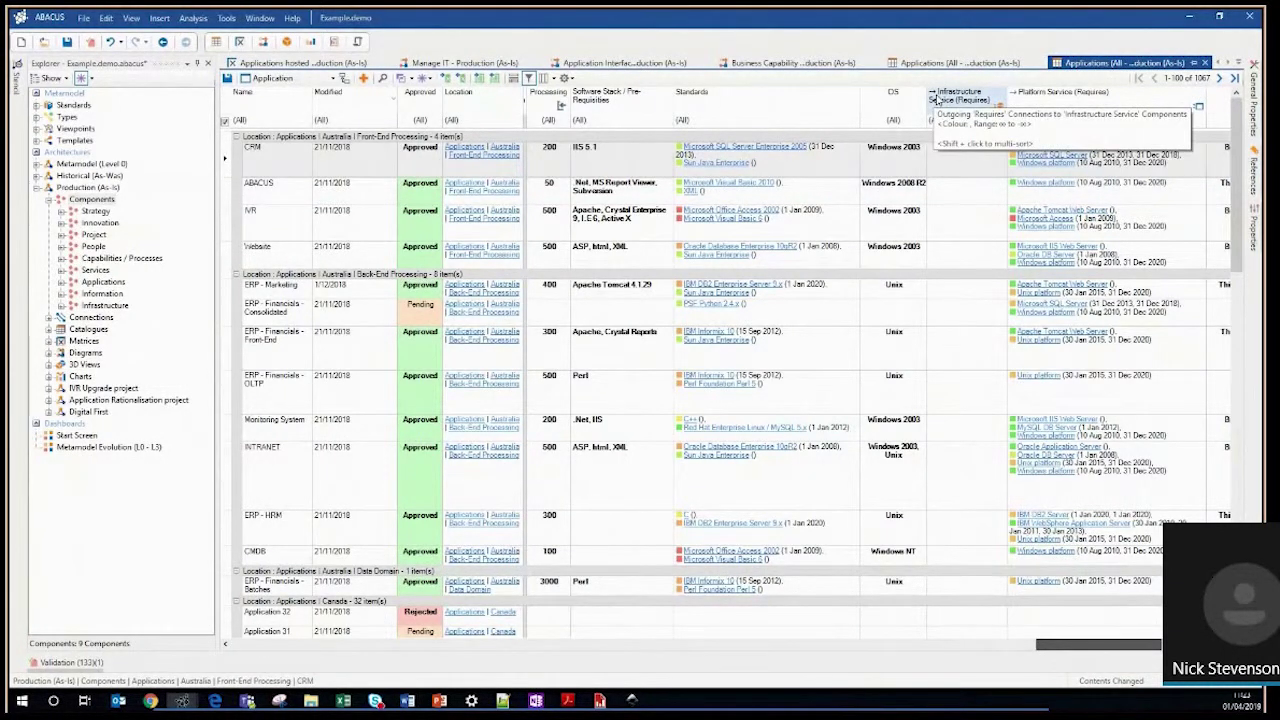
Examine the CRM application's complexity and financial properties, and select the IVR application in the catalogue.
click(265, 153)
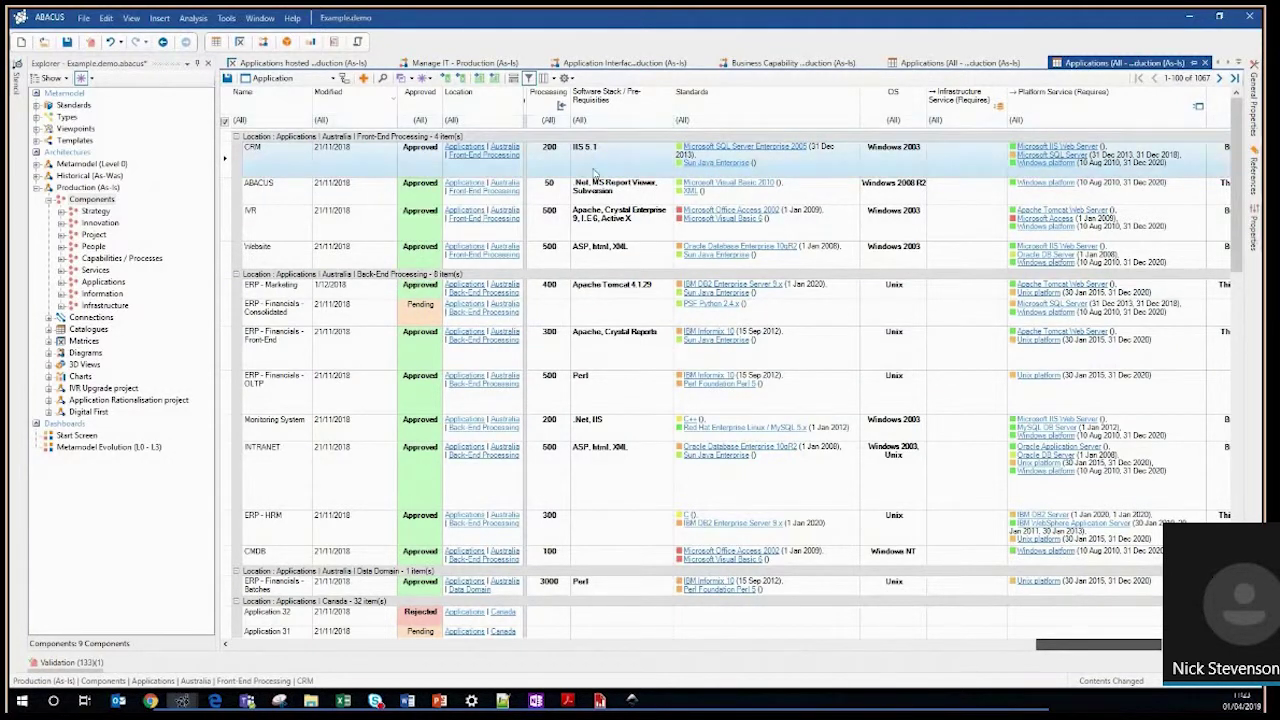
drag(1106, 645, 245, 652)
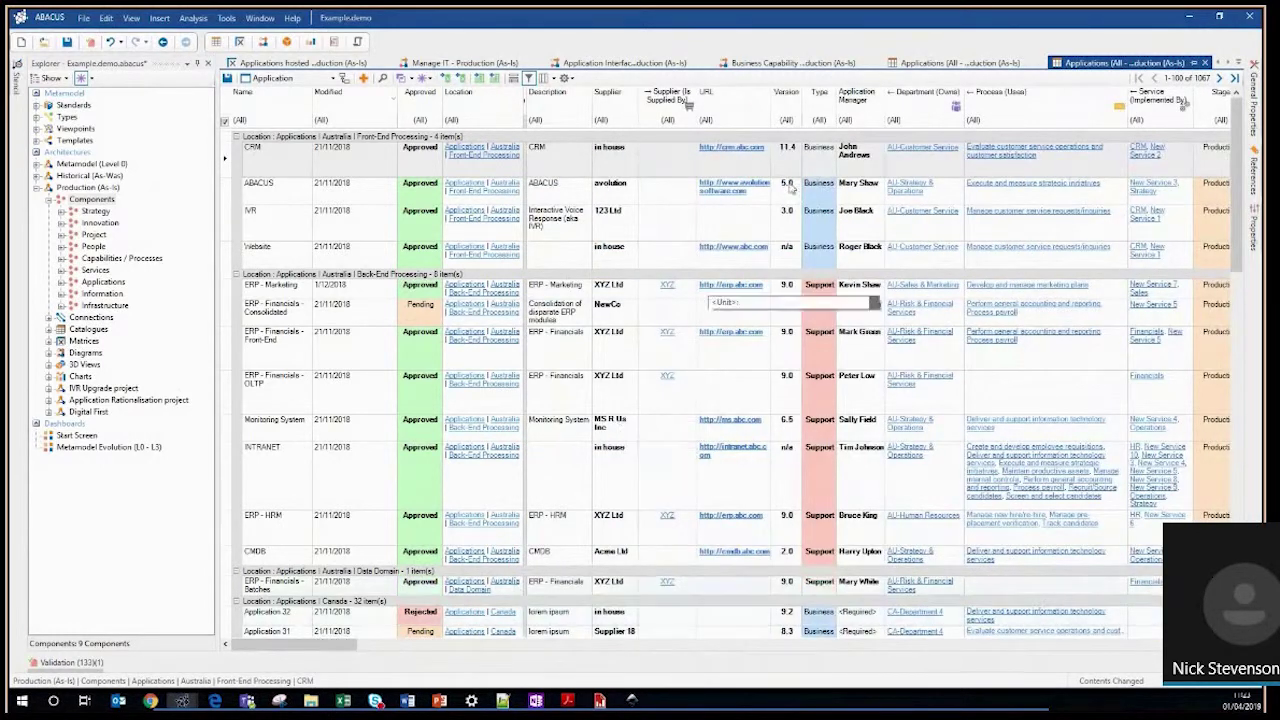
click(1256, 228)
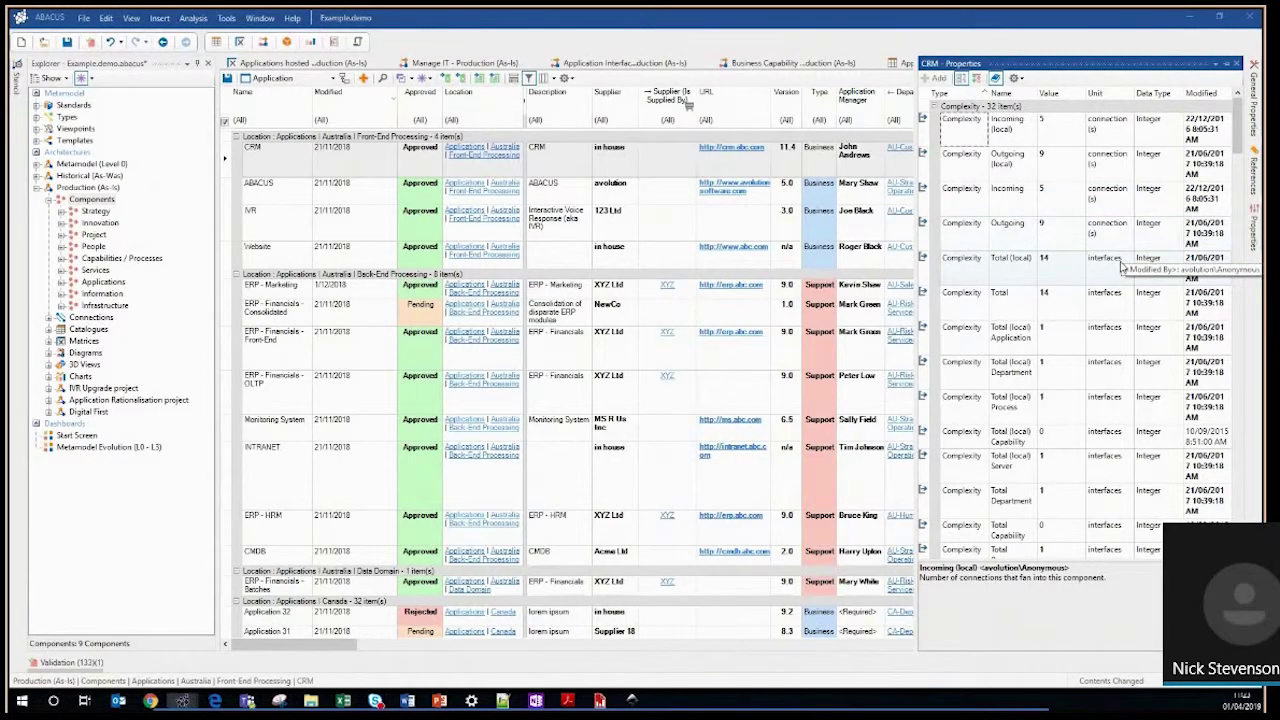
click(1237, 193)
scroll(1237, 193, down, 5)
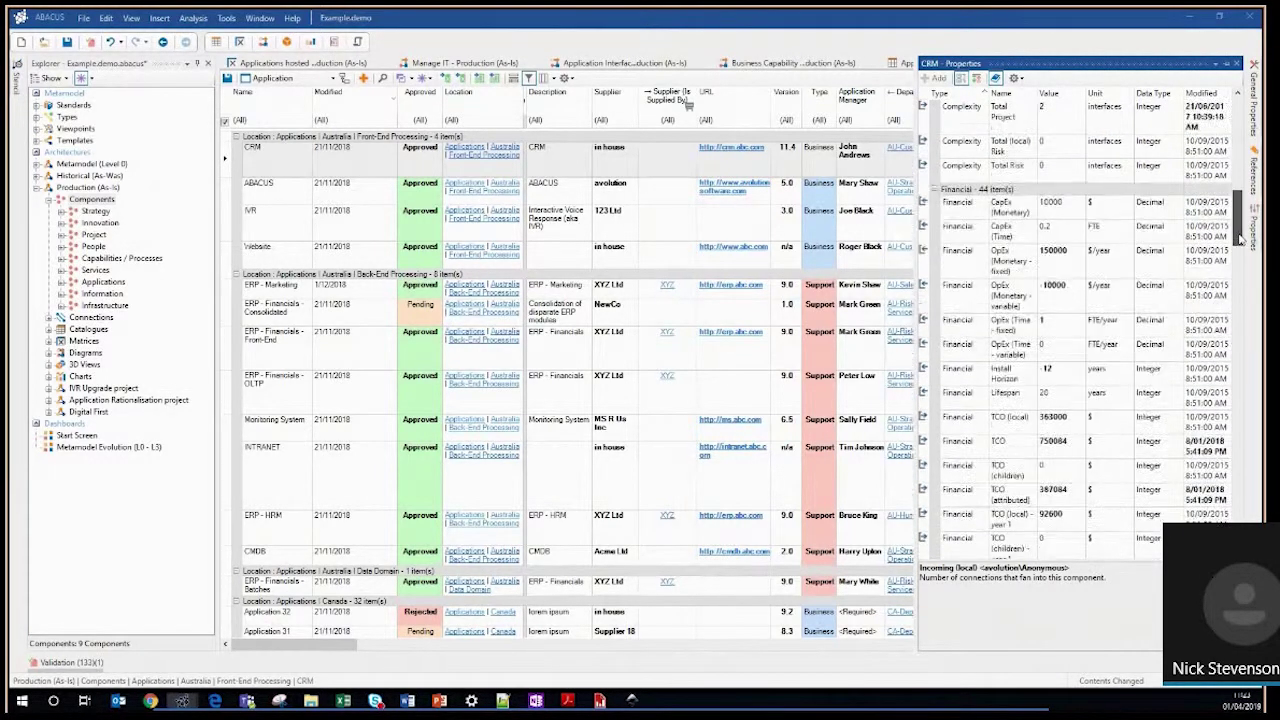
drag(1238, 226, 1240, 328)
click(263, 218)
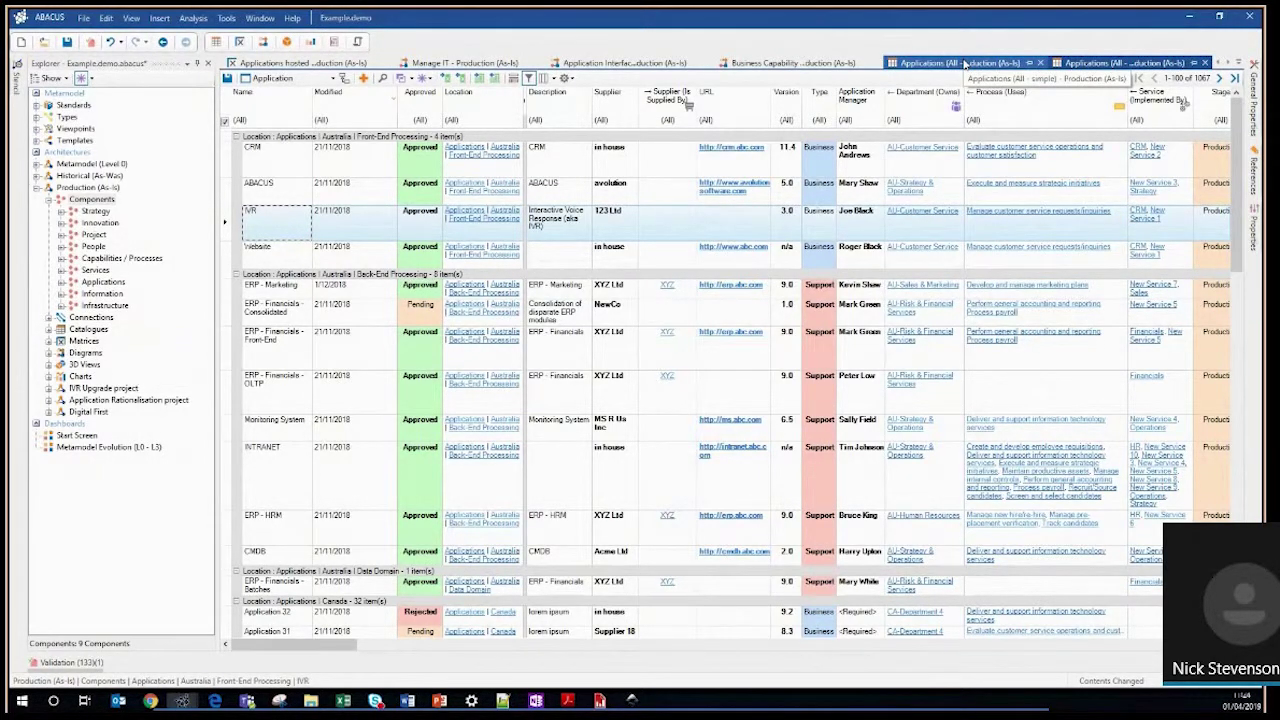
Compare the simple Applications (All) catalogue with the detailed Applications (All) catalogue.
click(964, 63)
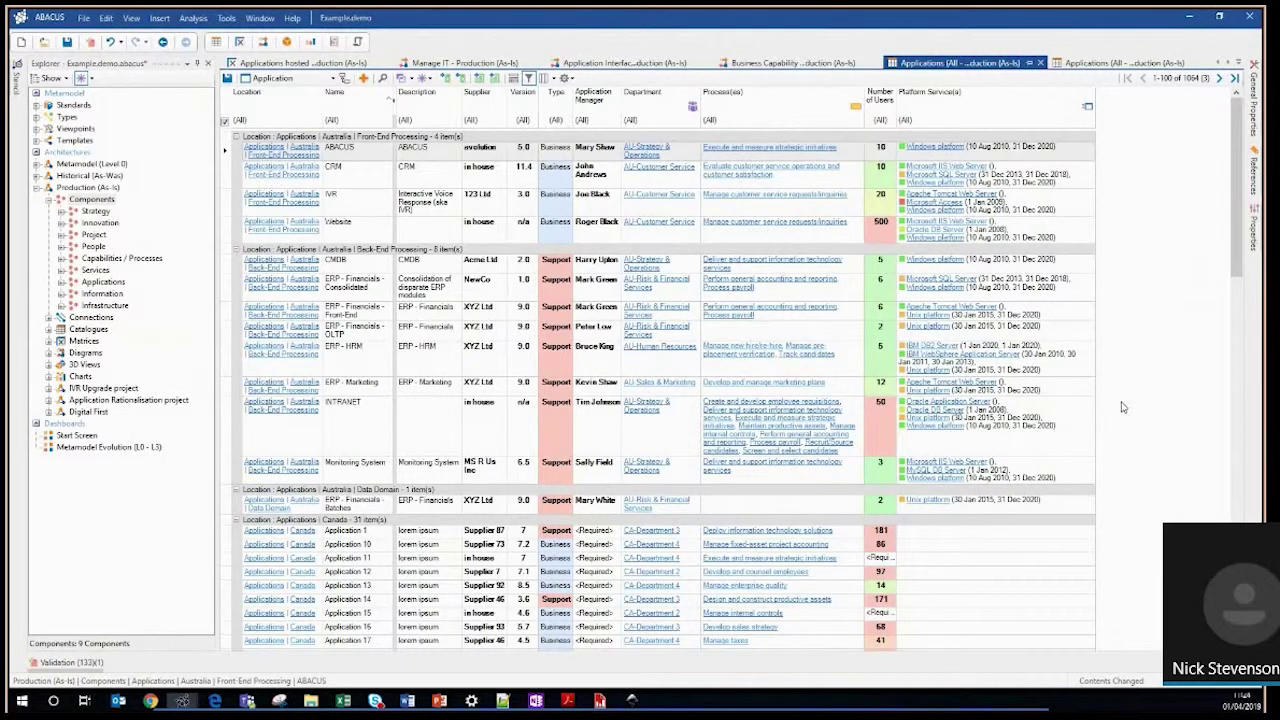
click(1103, 63)
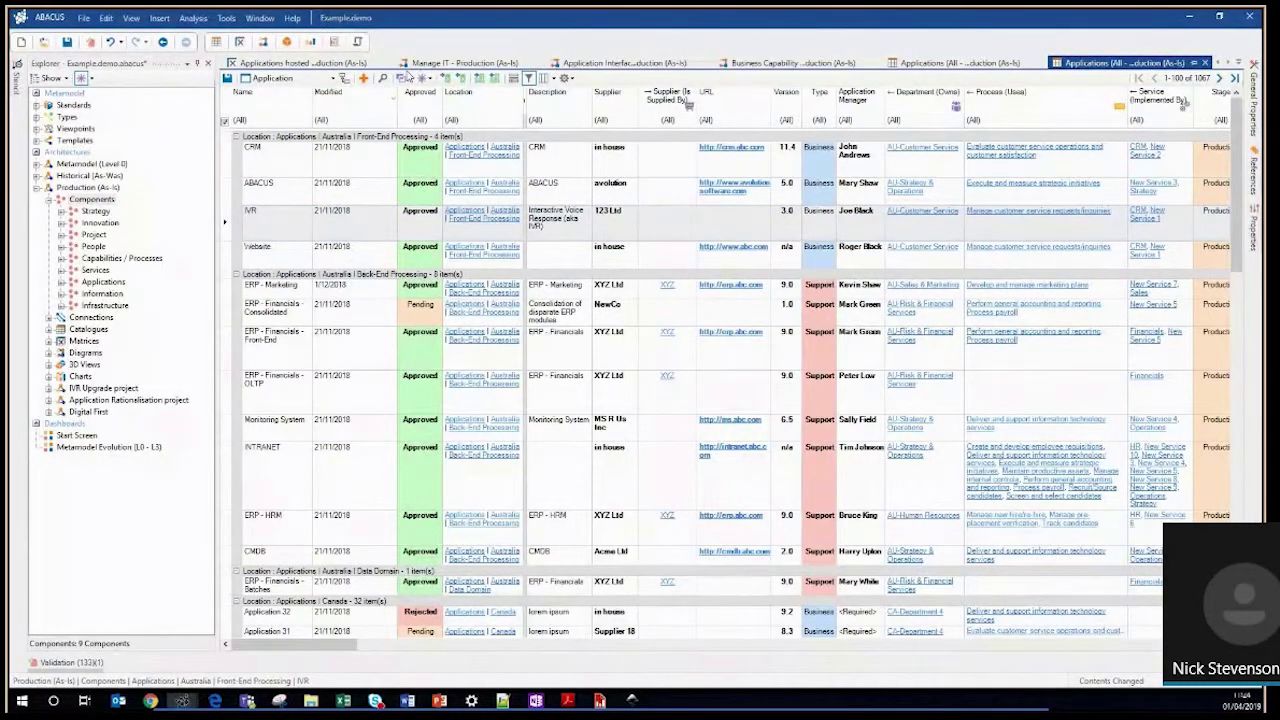
Open the Metamodel (Level 0) diagram and examine how Application relates to Process and Department, including the Process-to-Application Uses connection.
click(1229, 62)
click(918, 62)
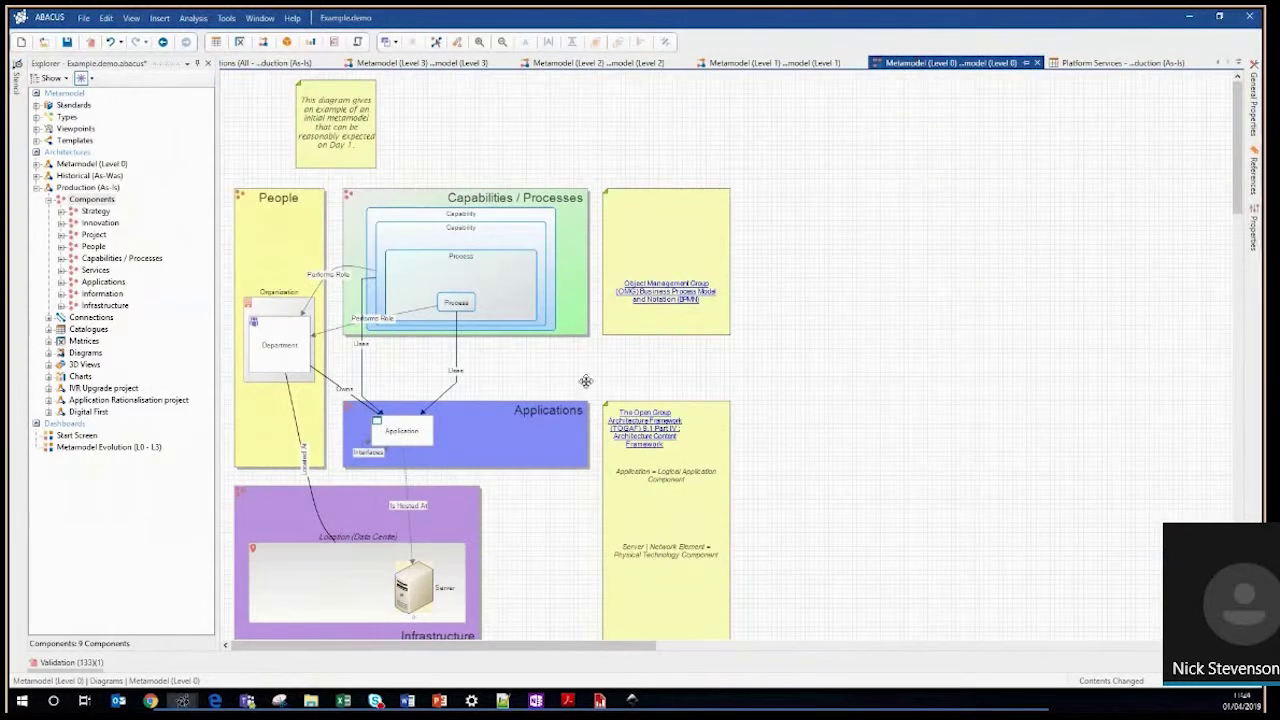
click(457, 418)
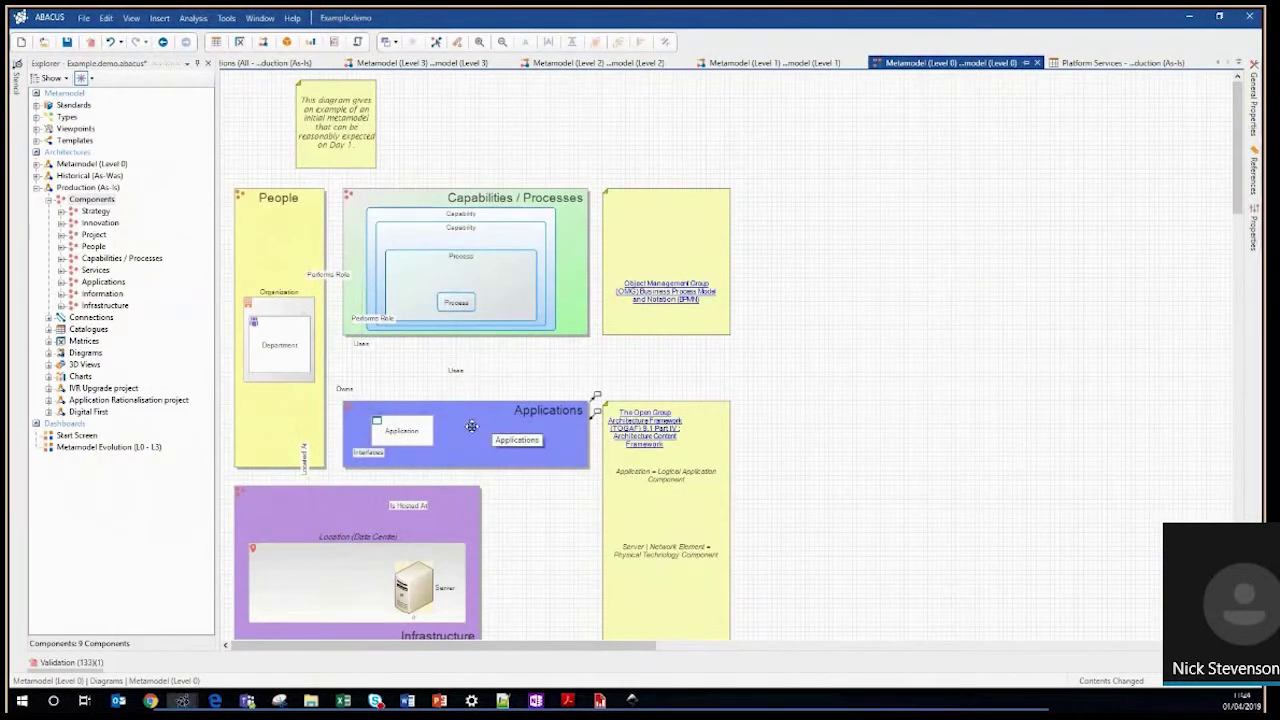
click(457, 370)
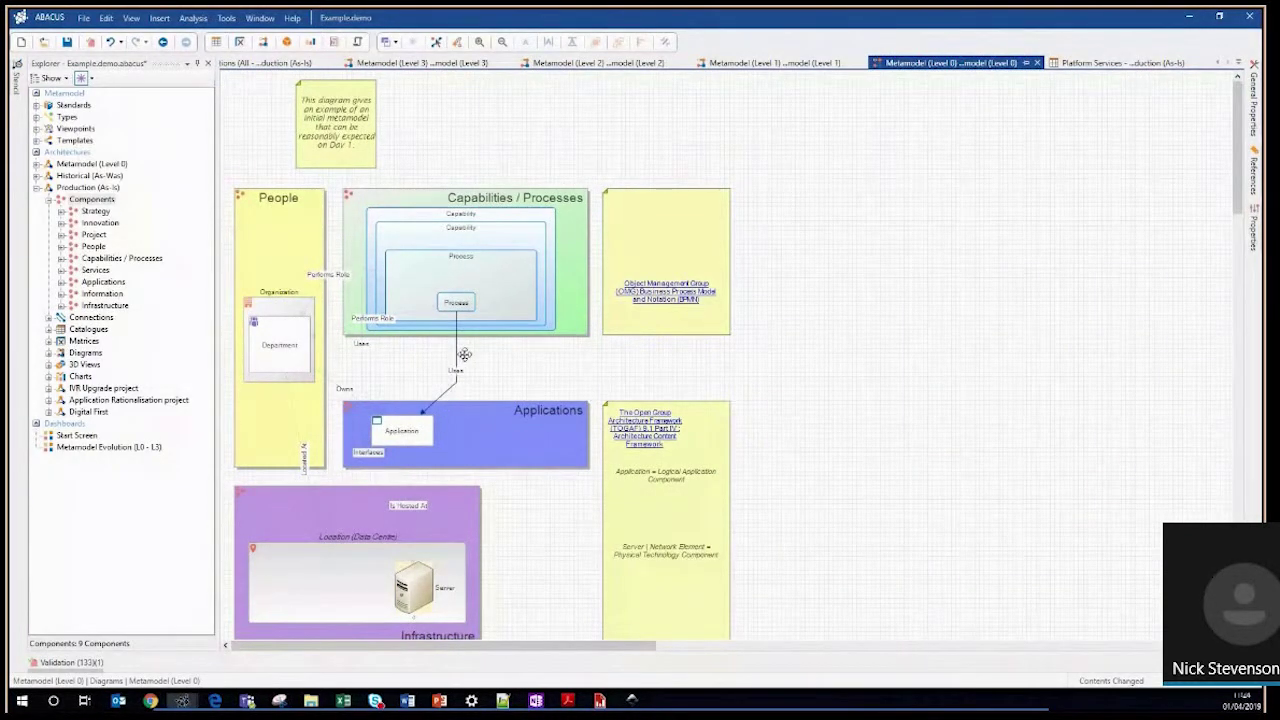
click(283, 337)
click(771, 147)
Review the available and displayed columns of the detailed Applications catalogue in Configure Columns and cancel without changes.
click(265, 63)
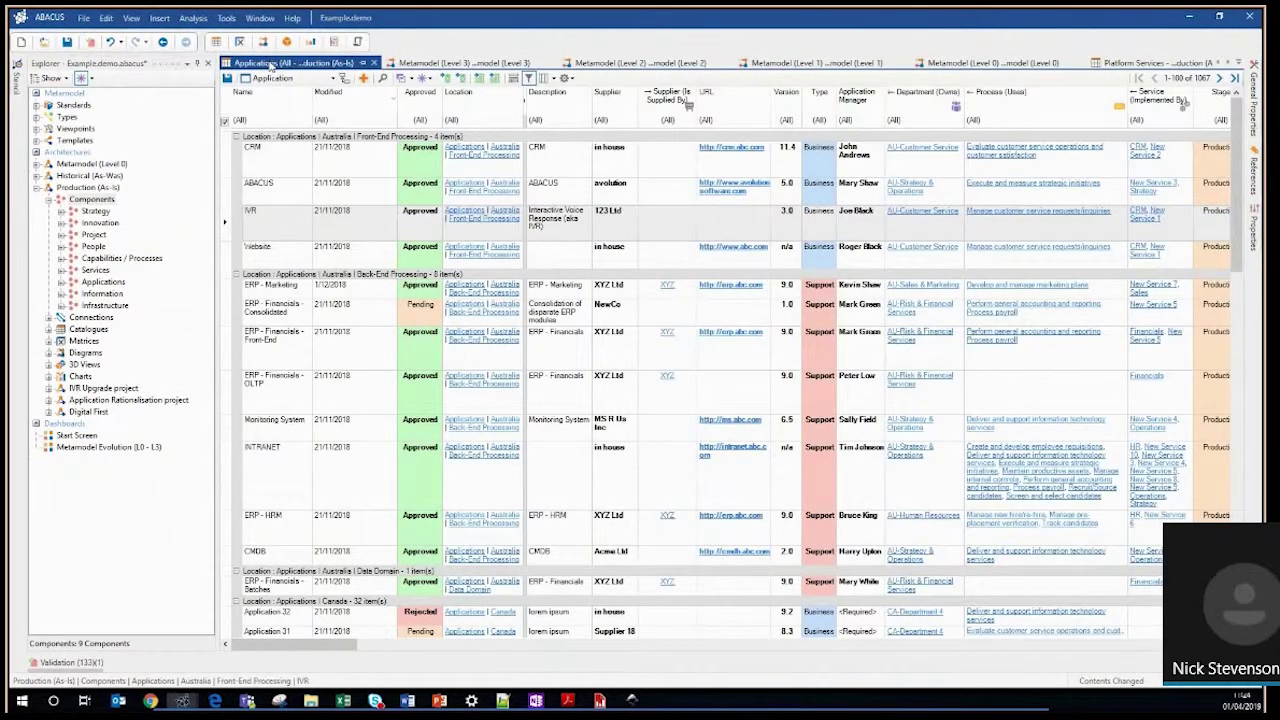
drag(672, 346, 661, 158)
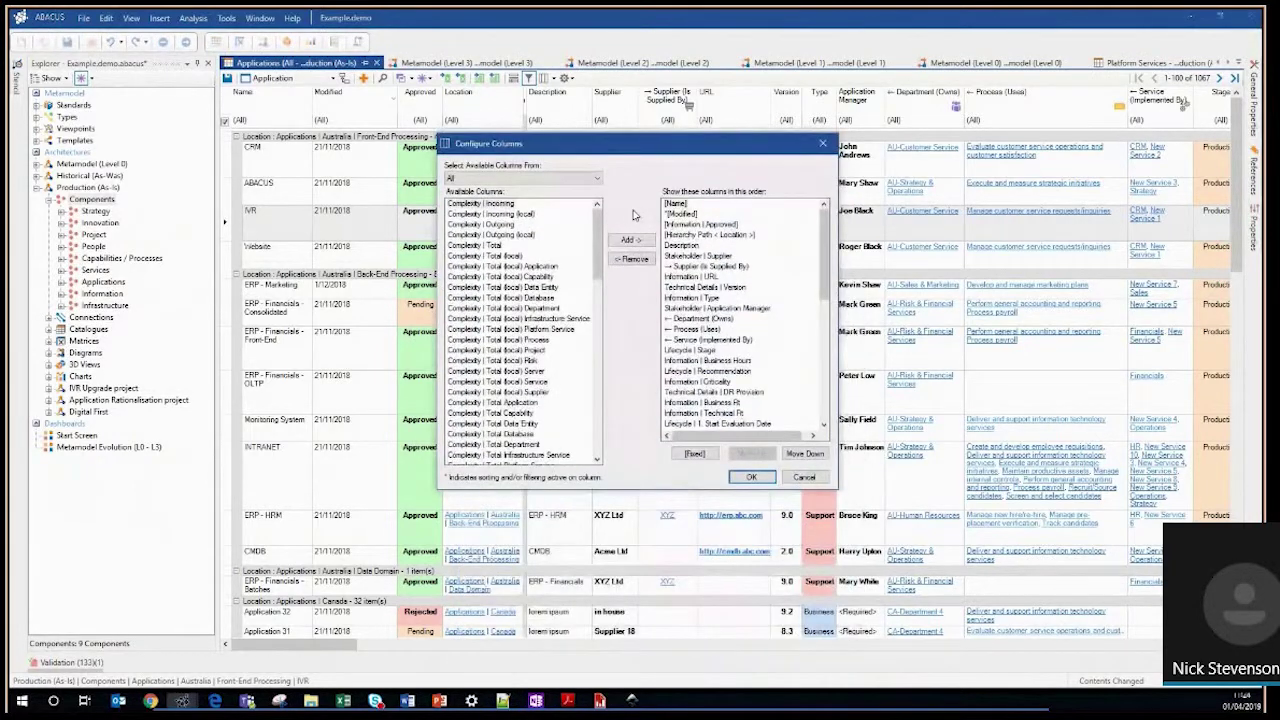
drag(596, 232, 599, 326)
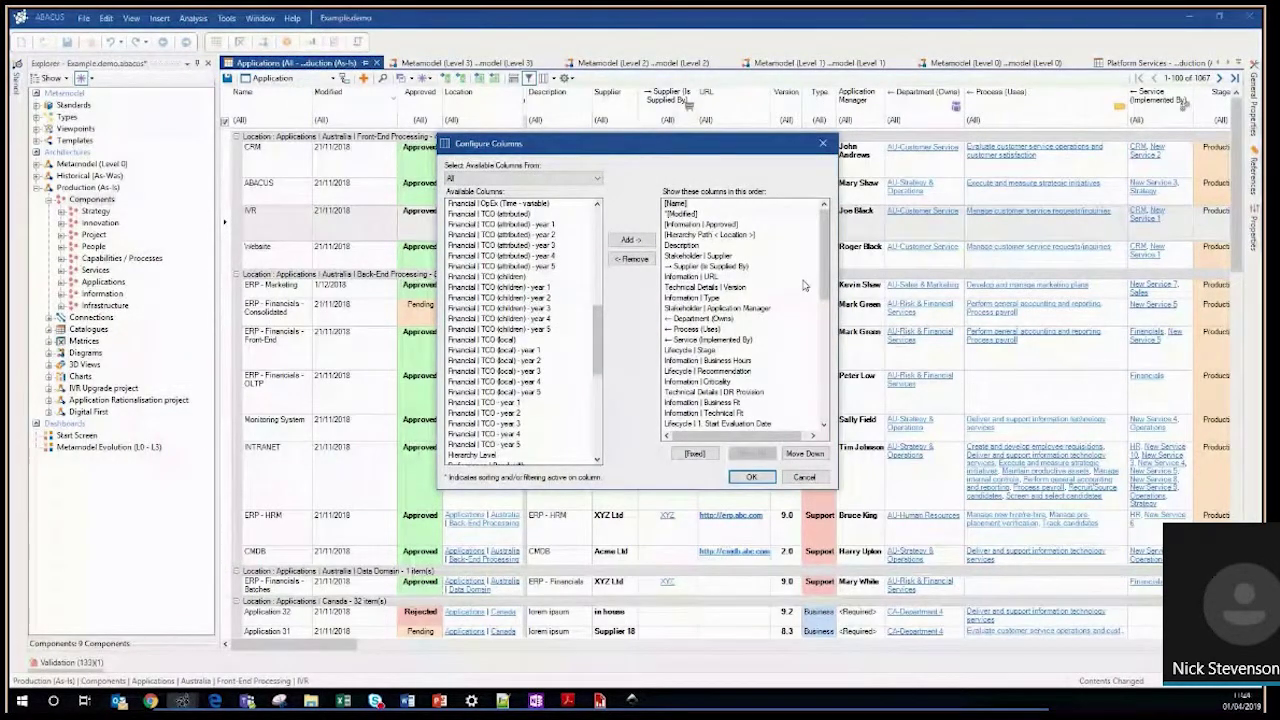
click(808, 478)
Review the detailed catalogue's lifecycle and support columns, including the Recommendation choices for the ABACUS application, and return to its first columns.
drag(340, 645, 448, 656)
click(553, 652)
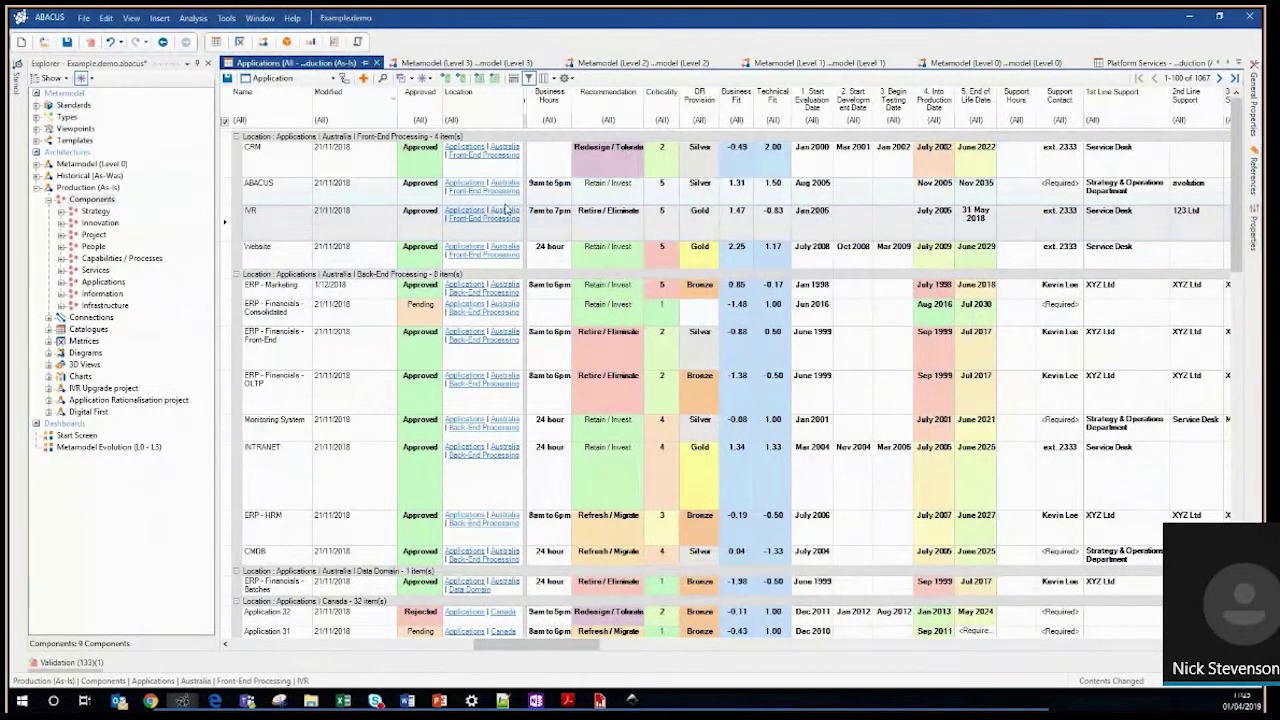
click(630, 187)
click(634, 190)
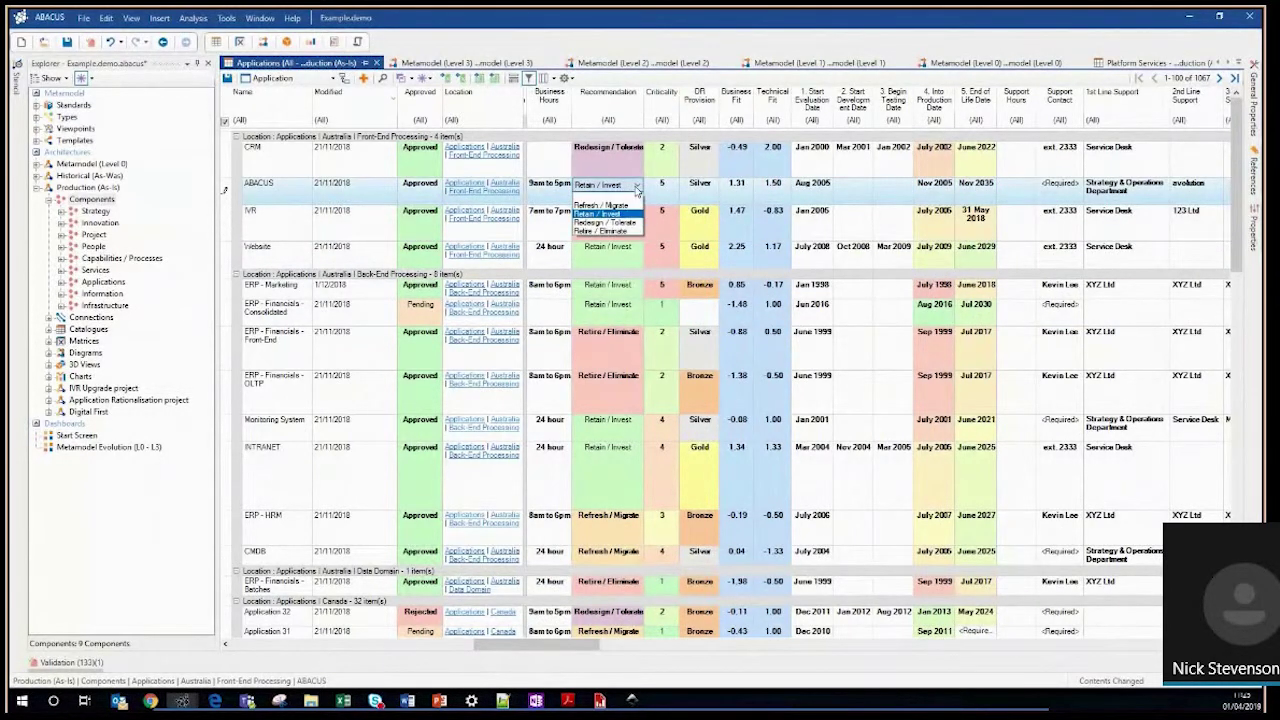
click(731, 192)
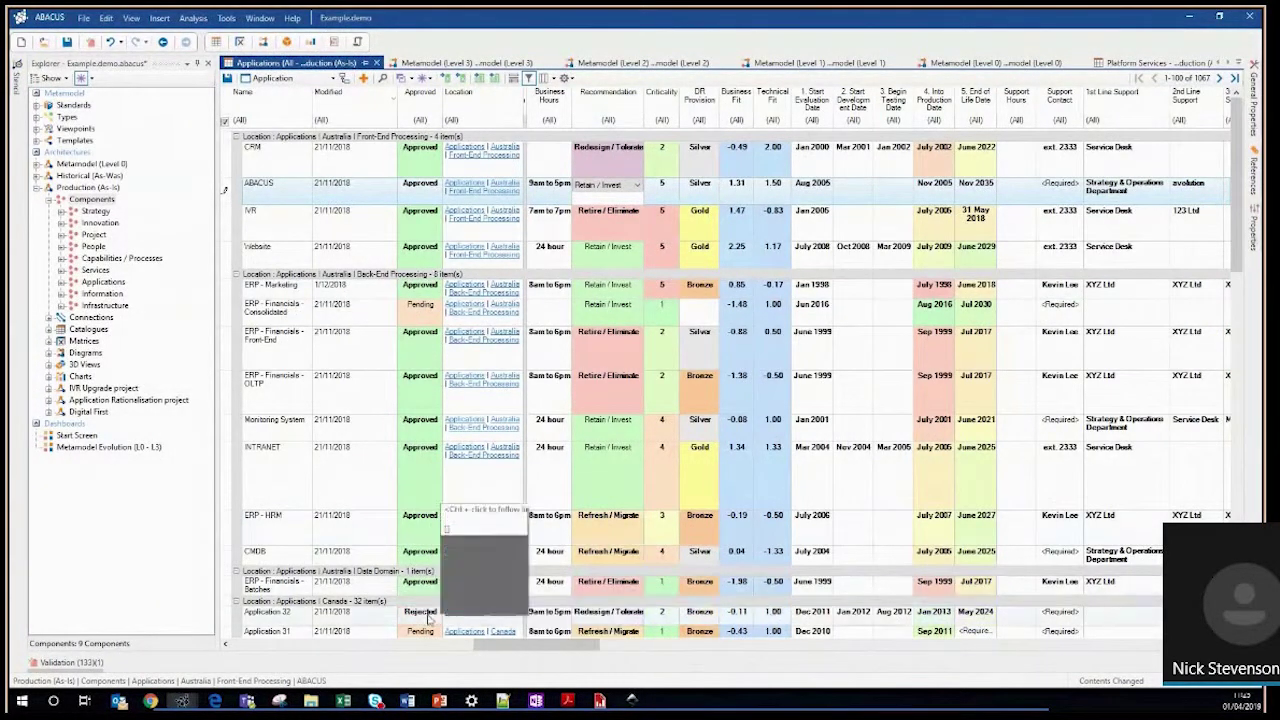
click(308, 649)
drag(308, 650, 262, 649)
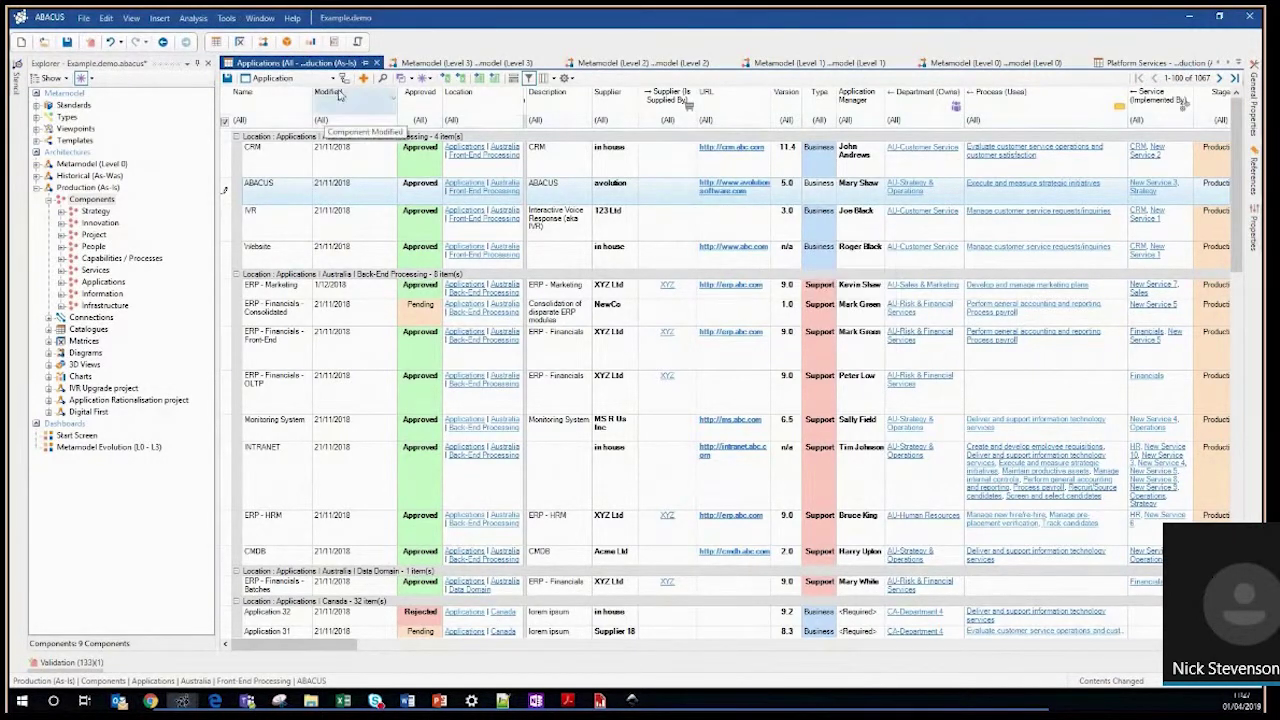
Review the column configuration of the simple Applications (All) catalogue, including its available relationship columns, and cancel without changes.
click(1229, 62)
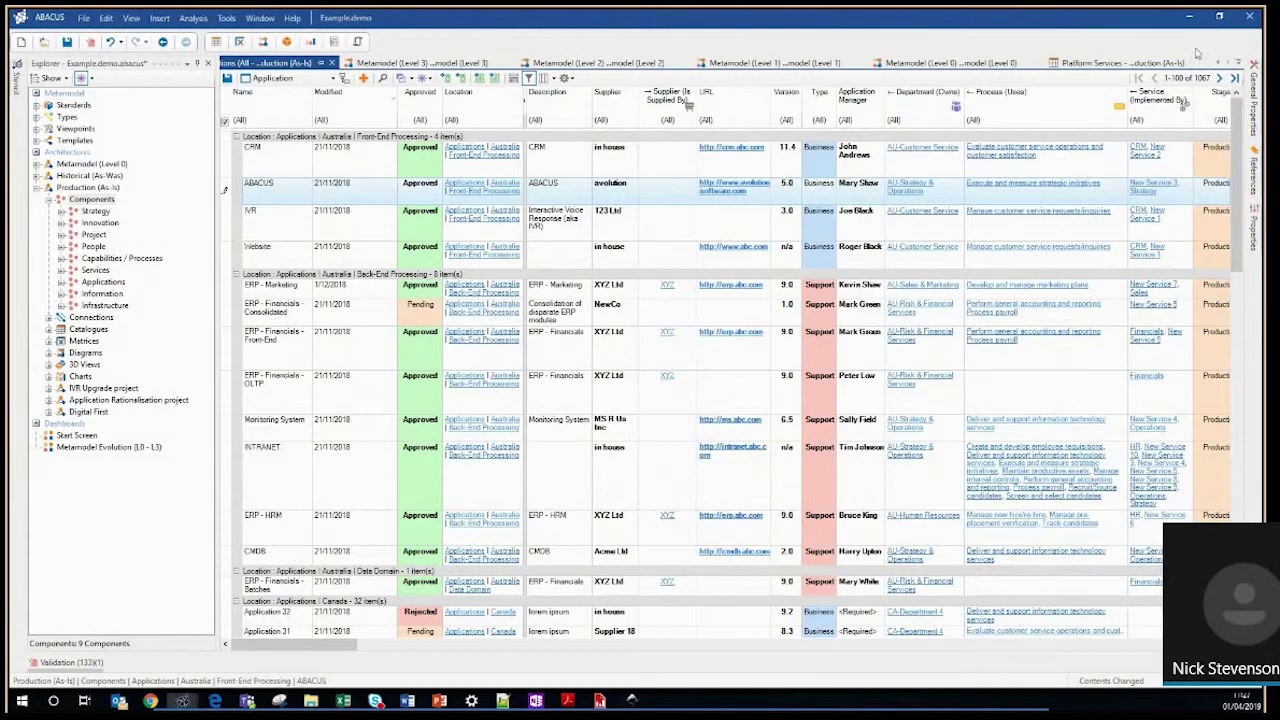
click(960, 63)
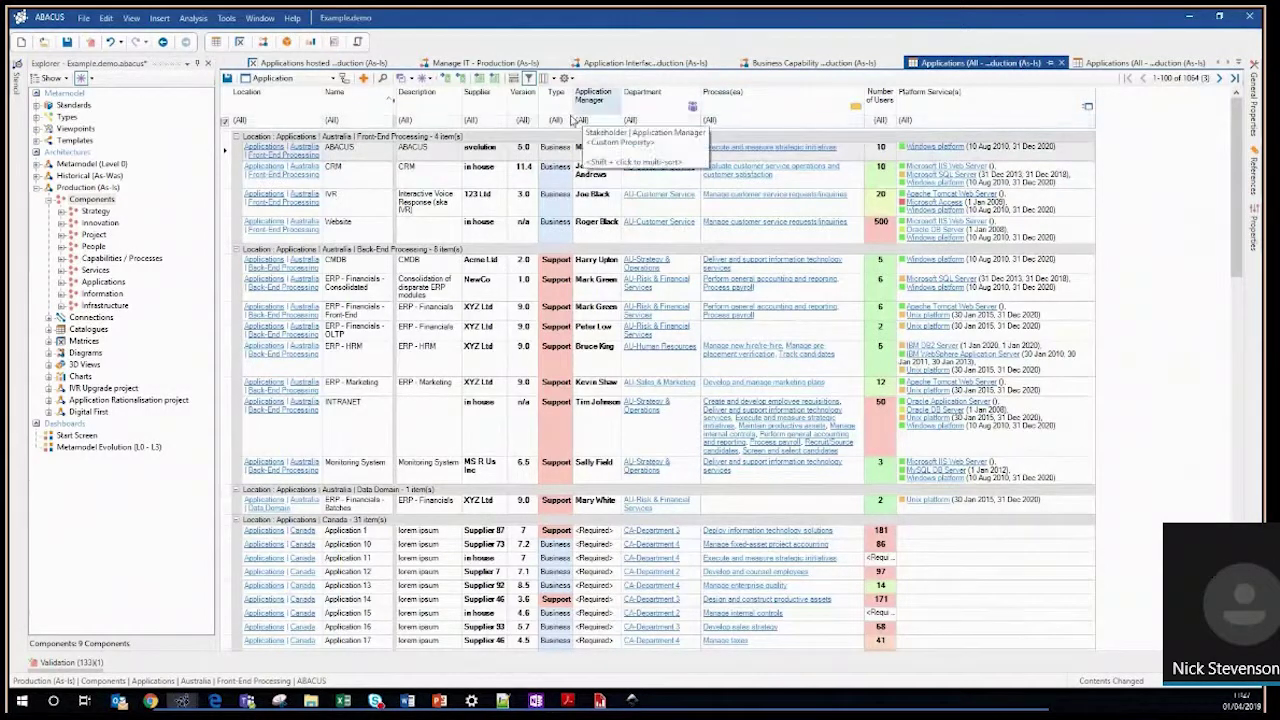
click(544, 80)
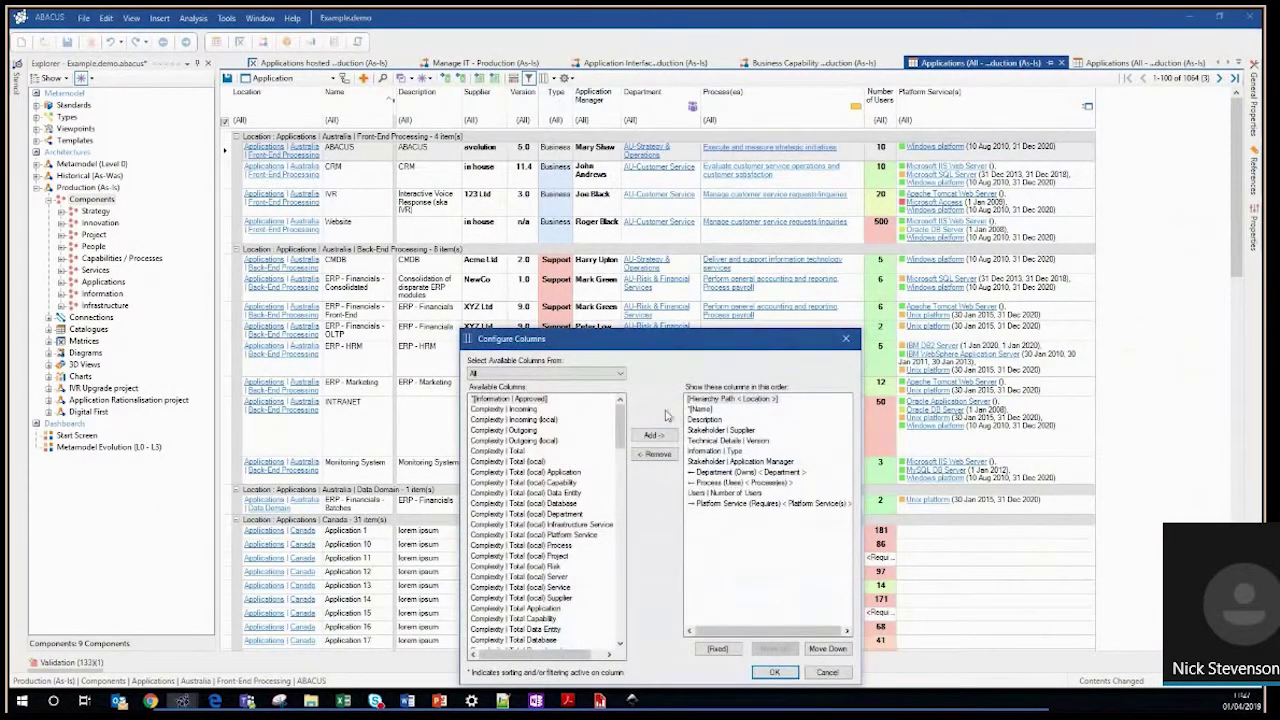
drag(710, 340, 625, 260)
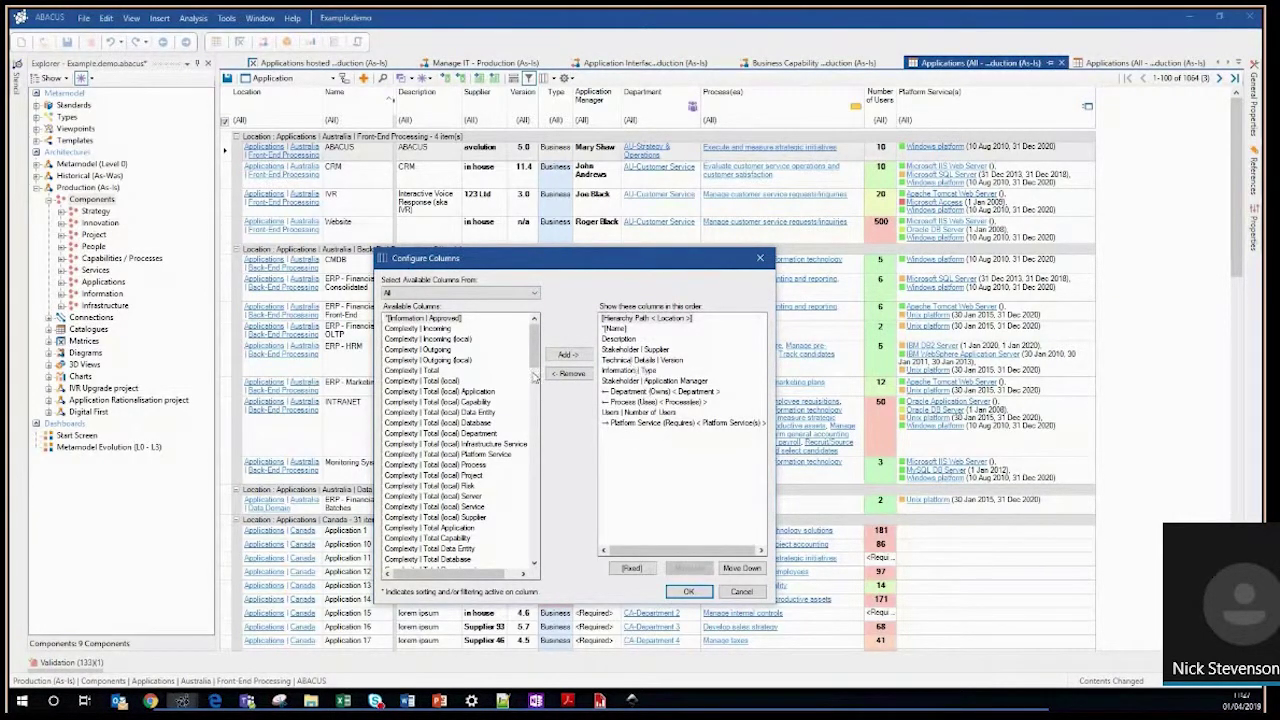
scroll(445, 369, down, 10)
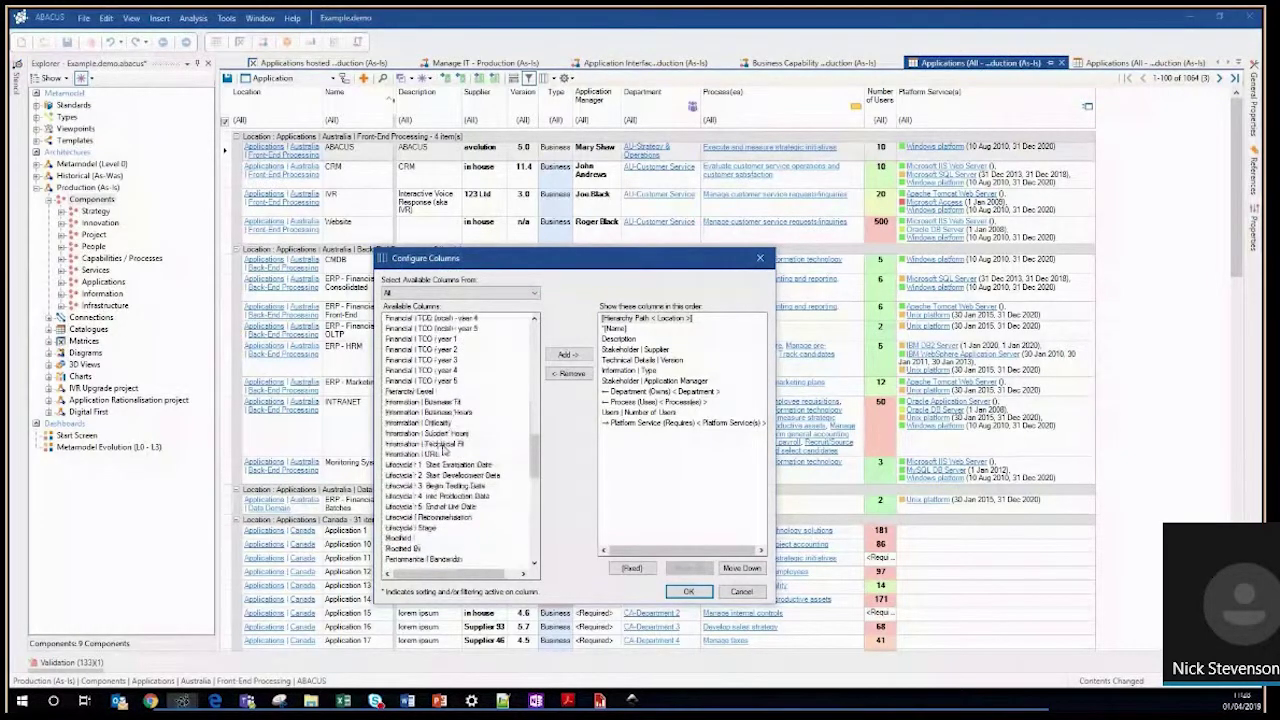
scroll(444, 450, down, 5)
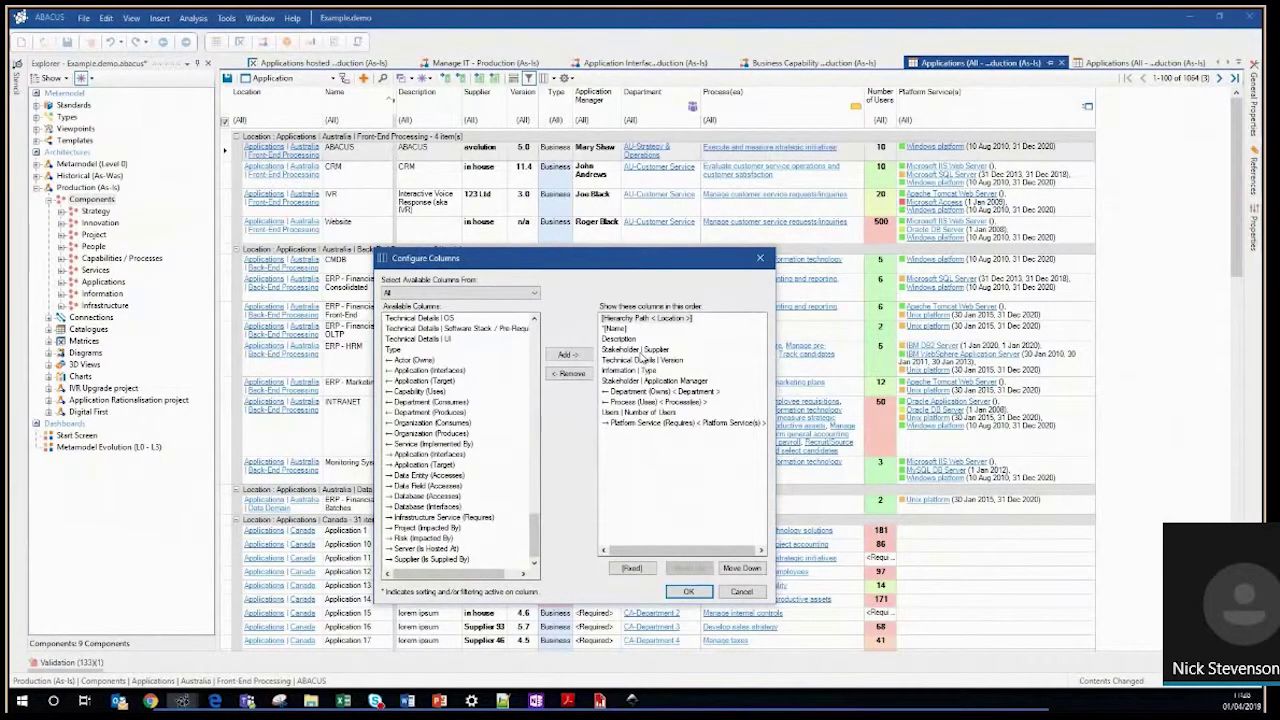
click(765, 592)
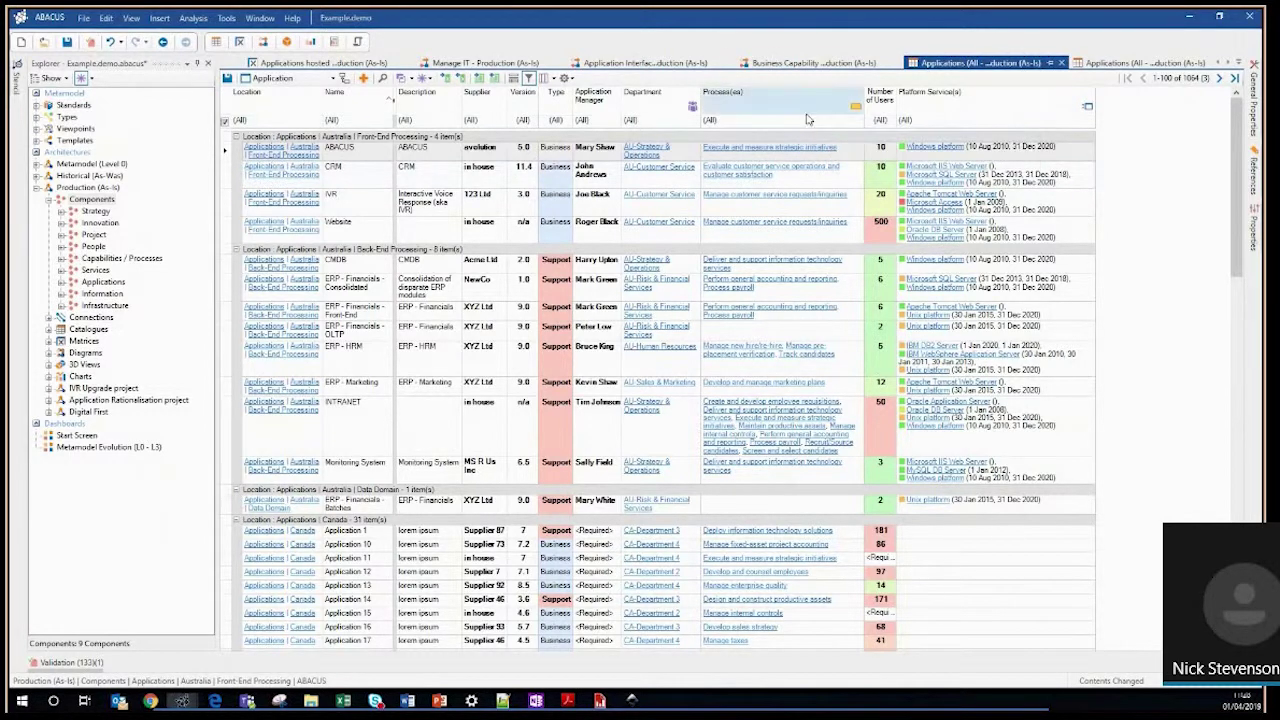
Open the Business Capability Map diagram and examine its Operating Processes and Management and Support Processes at a readable size.
click(816, 64)
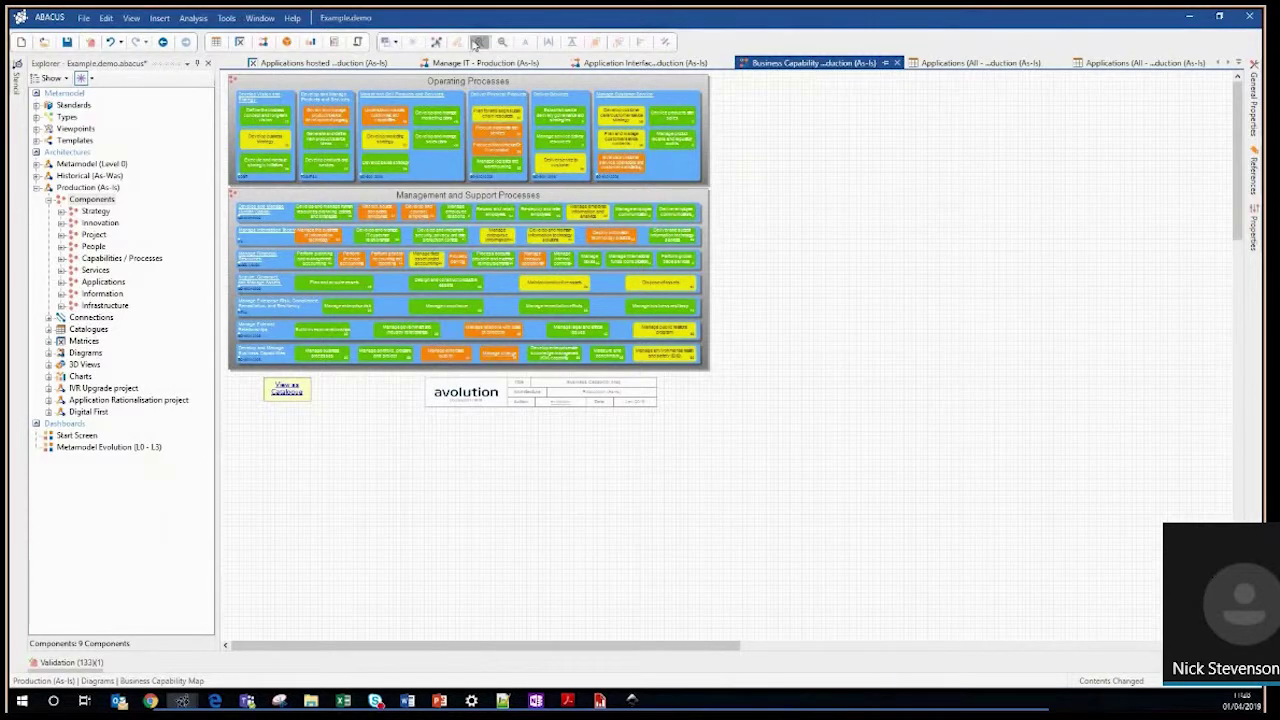
click(478, 42)
click(478, 42)
click(478, 42)
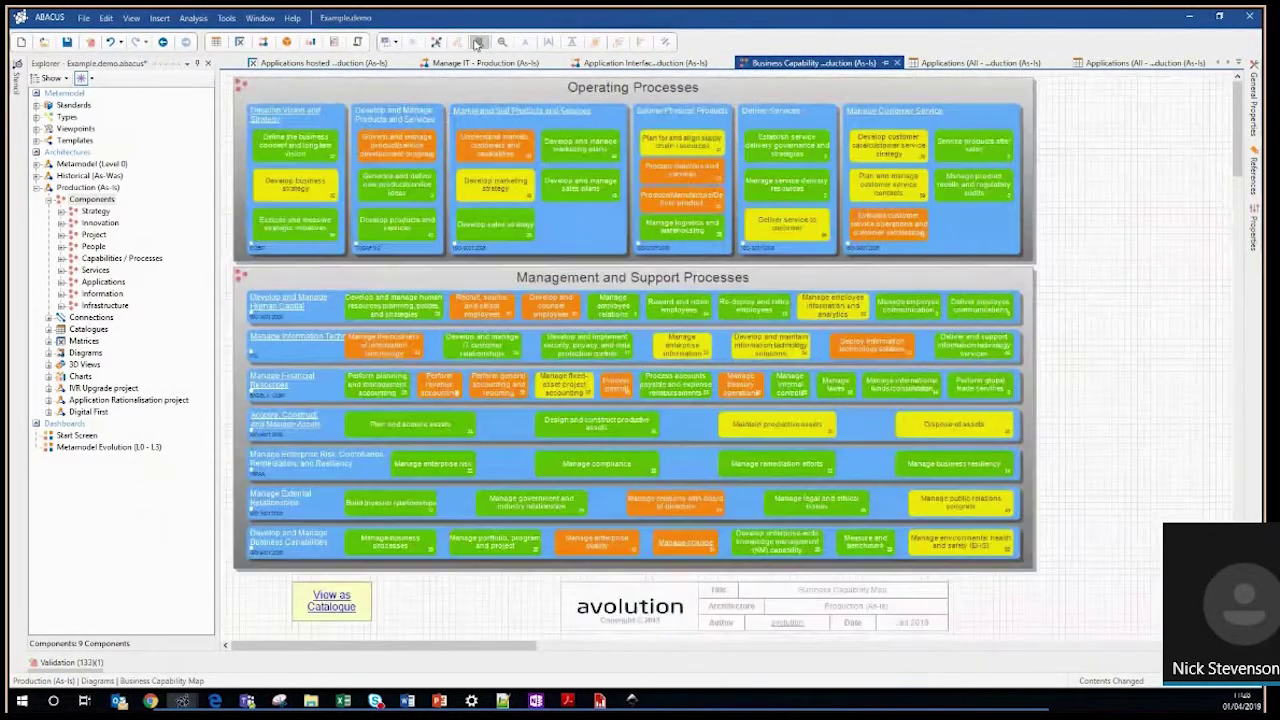
click(980, 254)
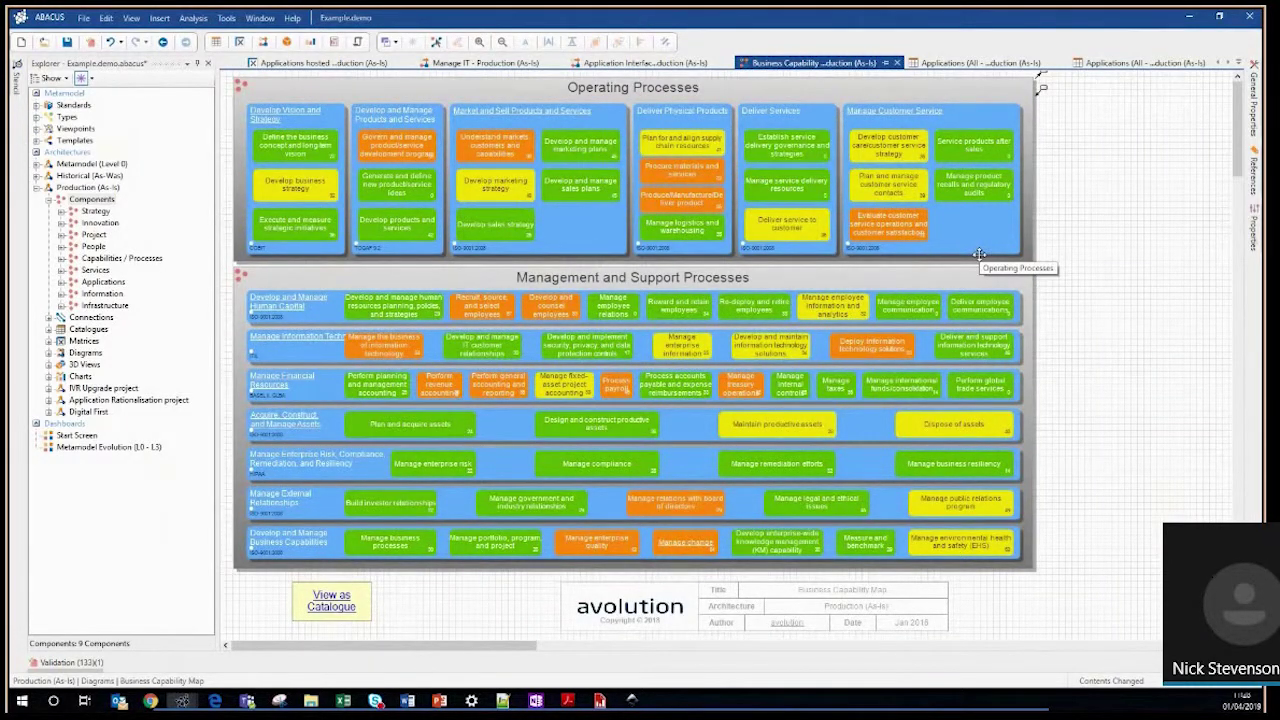
click(1067, 208)
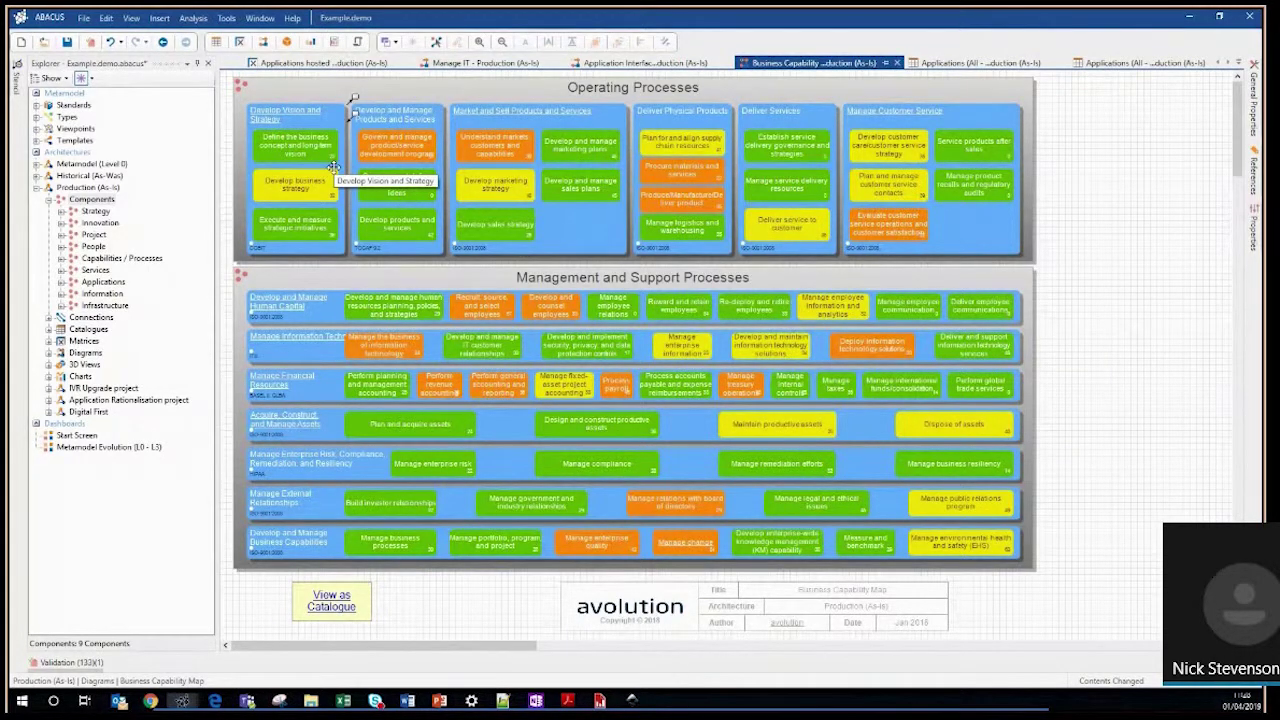
Check the general properties of the first Human Capital process and its parent capability, and keep the properties pane docked at a narrow width.
click(364, 306)
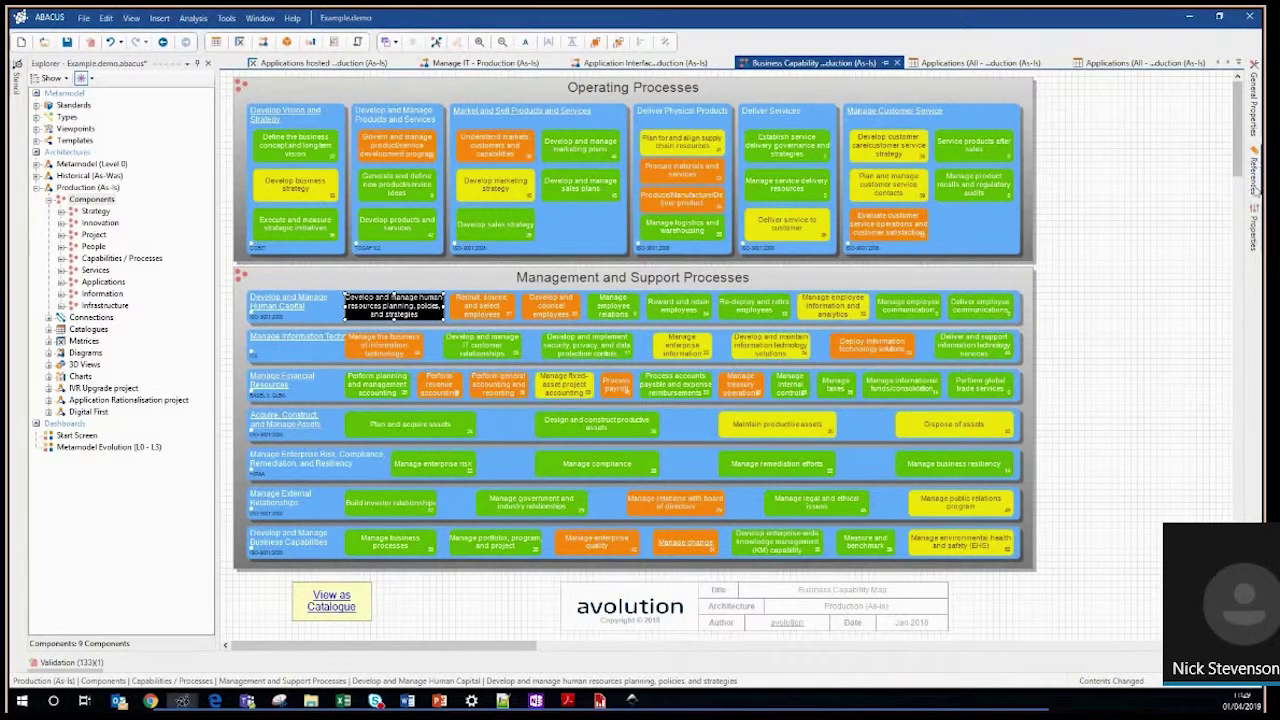
click(1258, 122)
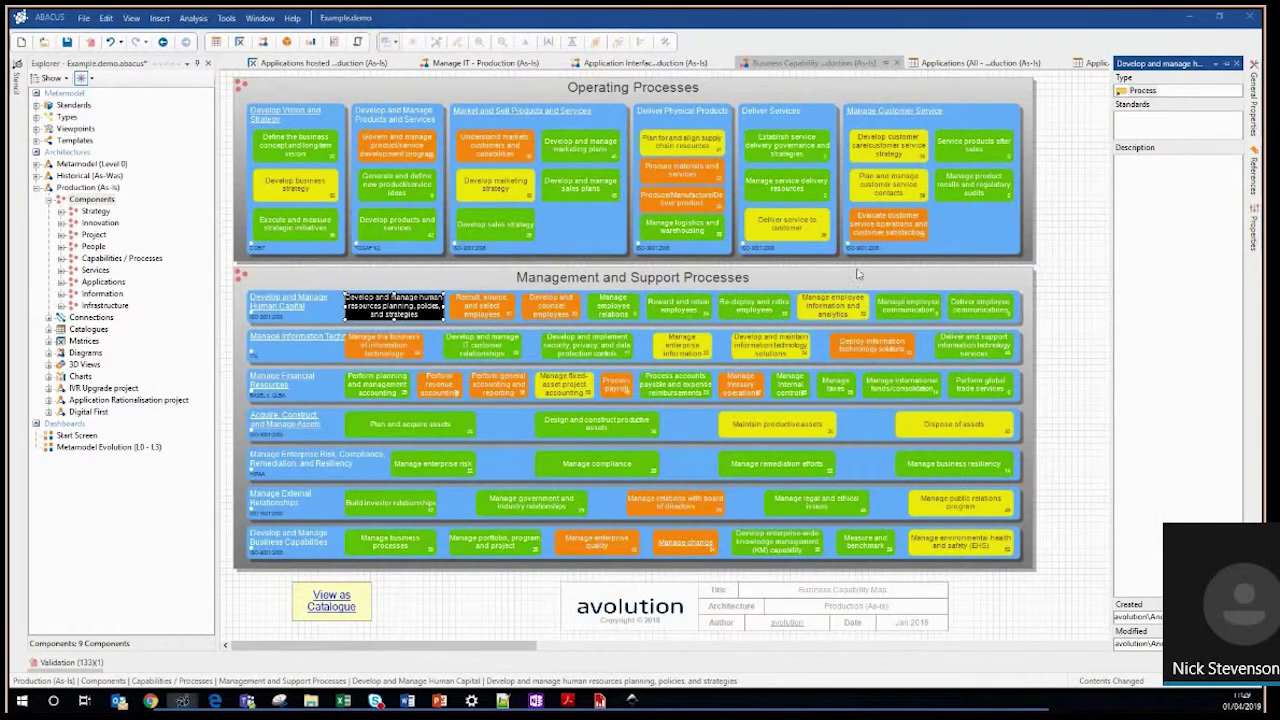
click(326, 312)
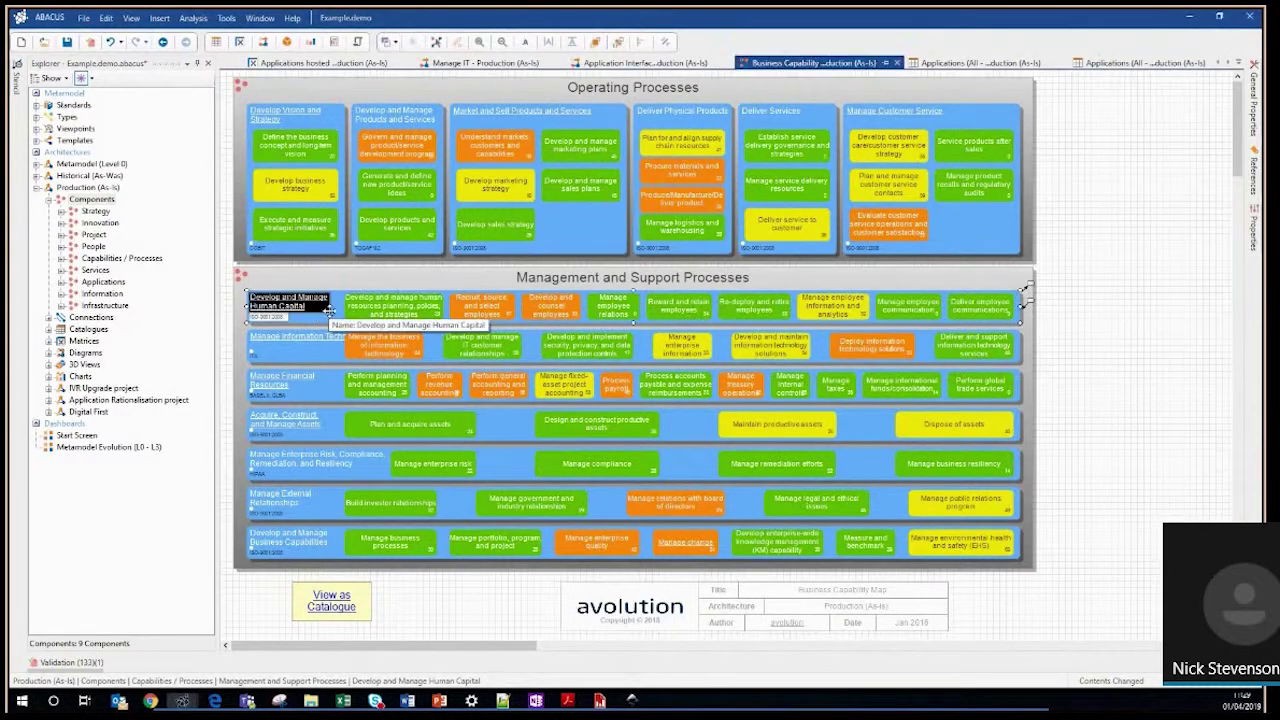
click(1255, 112)
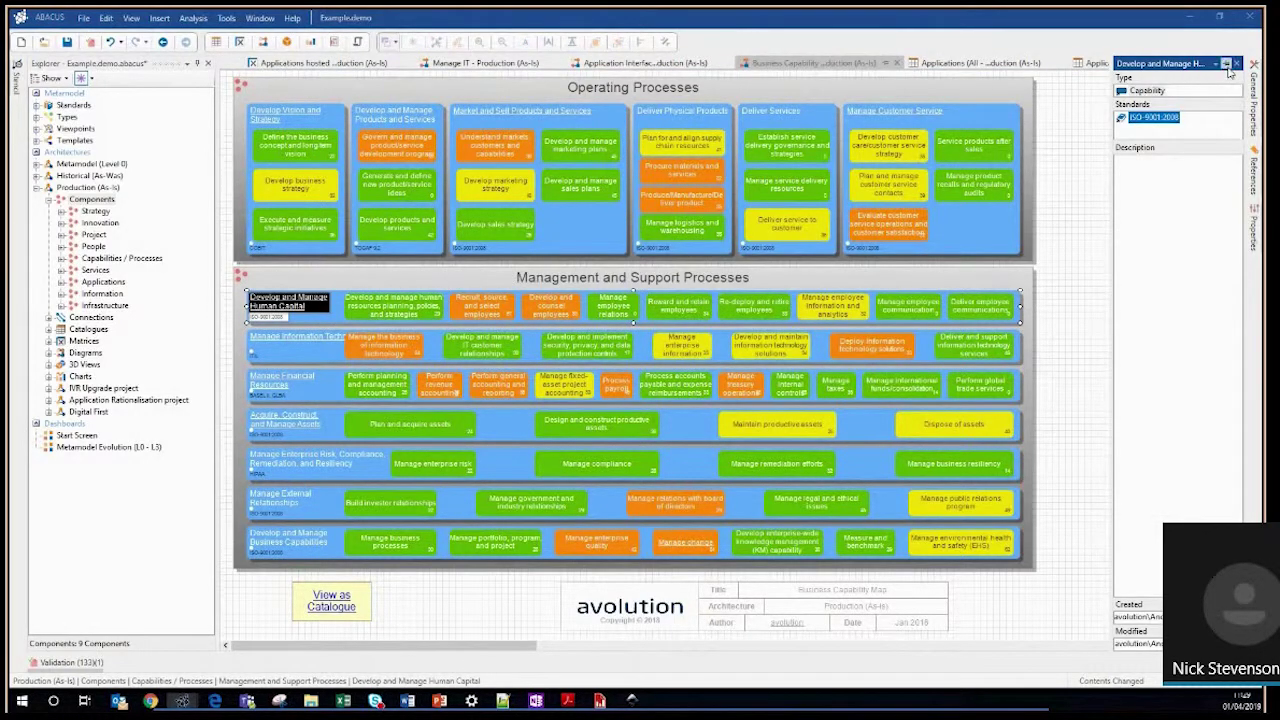
click(1227, 64)
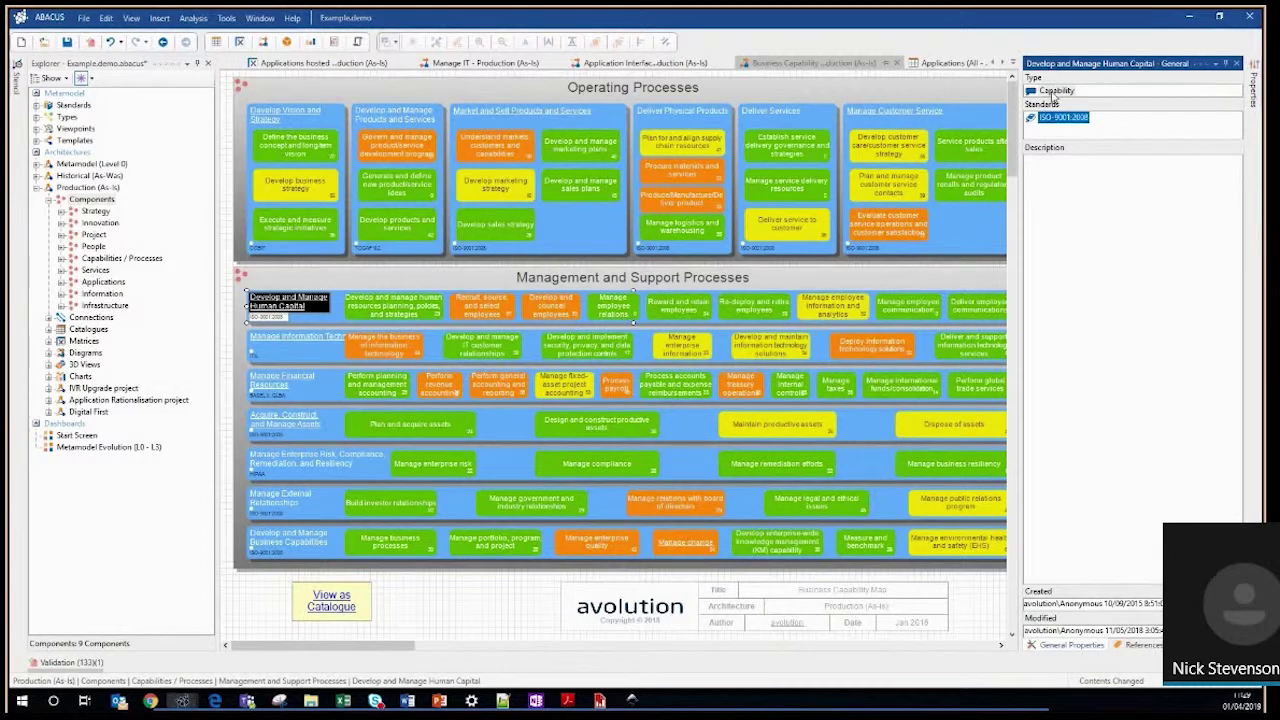
drag(1020, 154, 1118, 154)
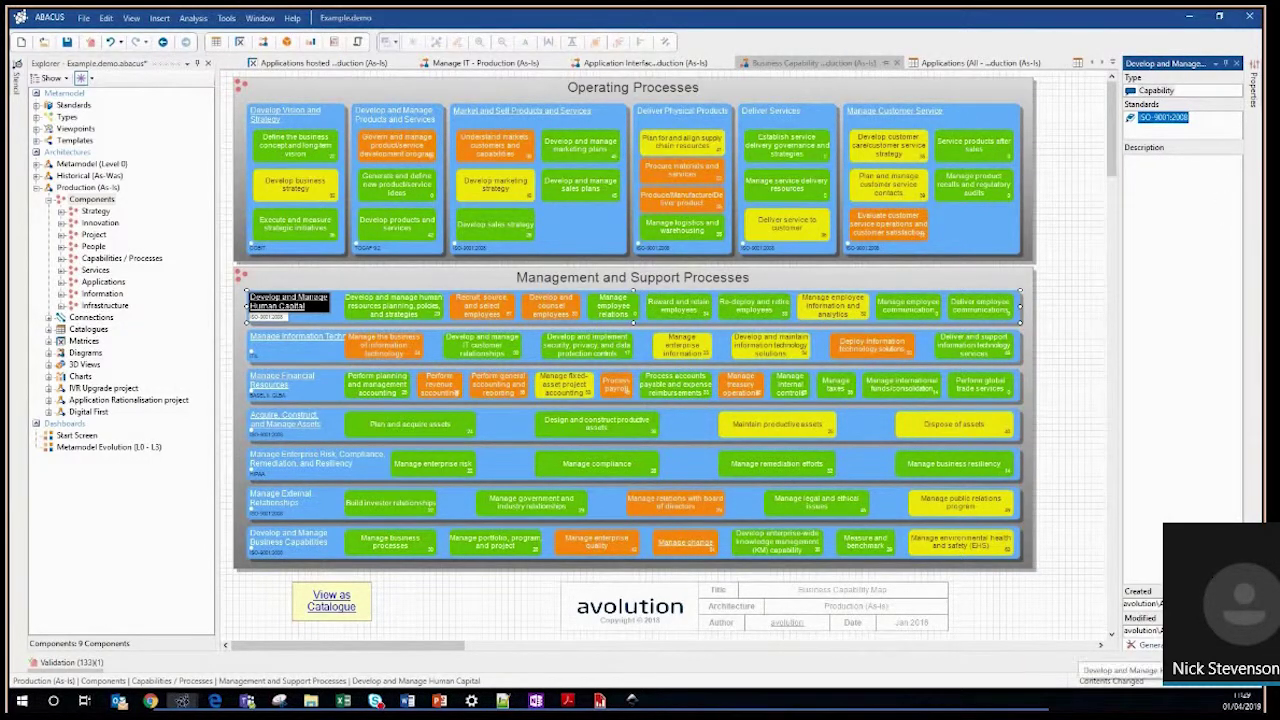
Review the references of the Develop and Manage Human Capital capability and of its first process, and clear the selection.
click(1190, 645)
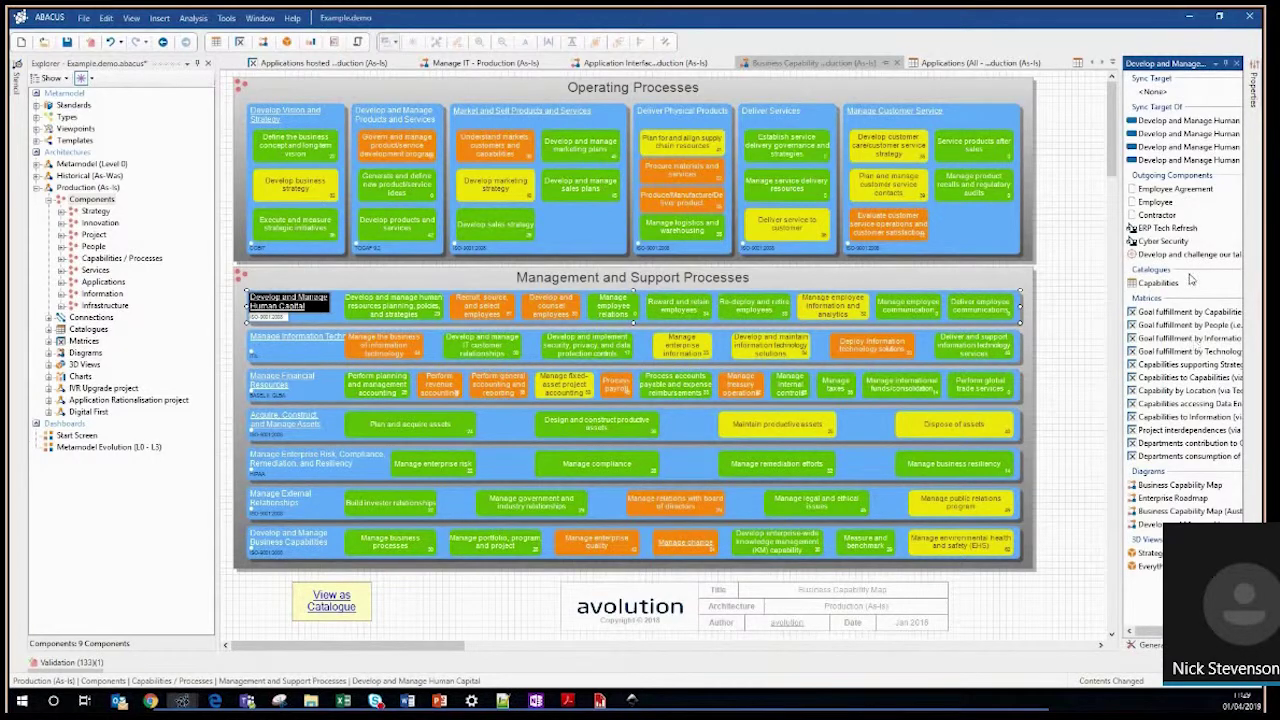
click(375, 313)
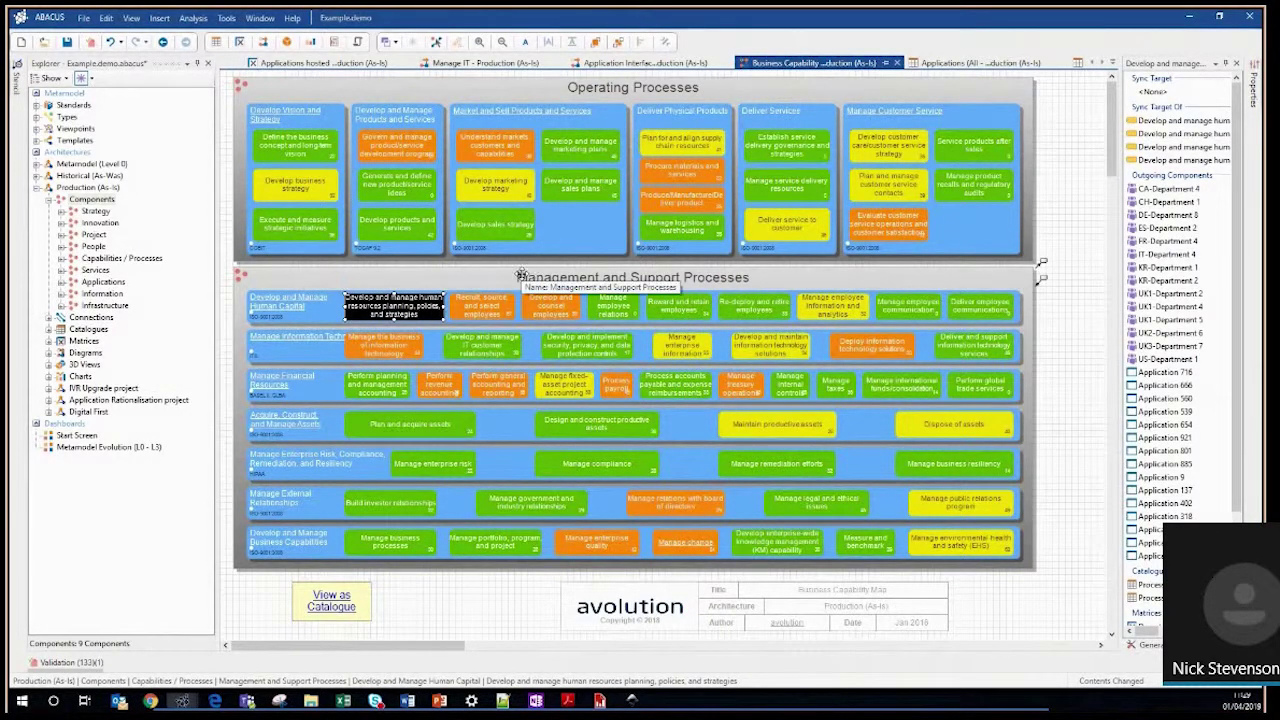
click(1067, 259)
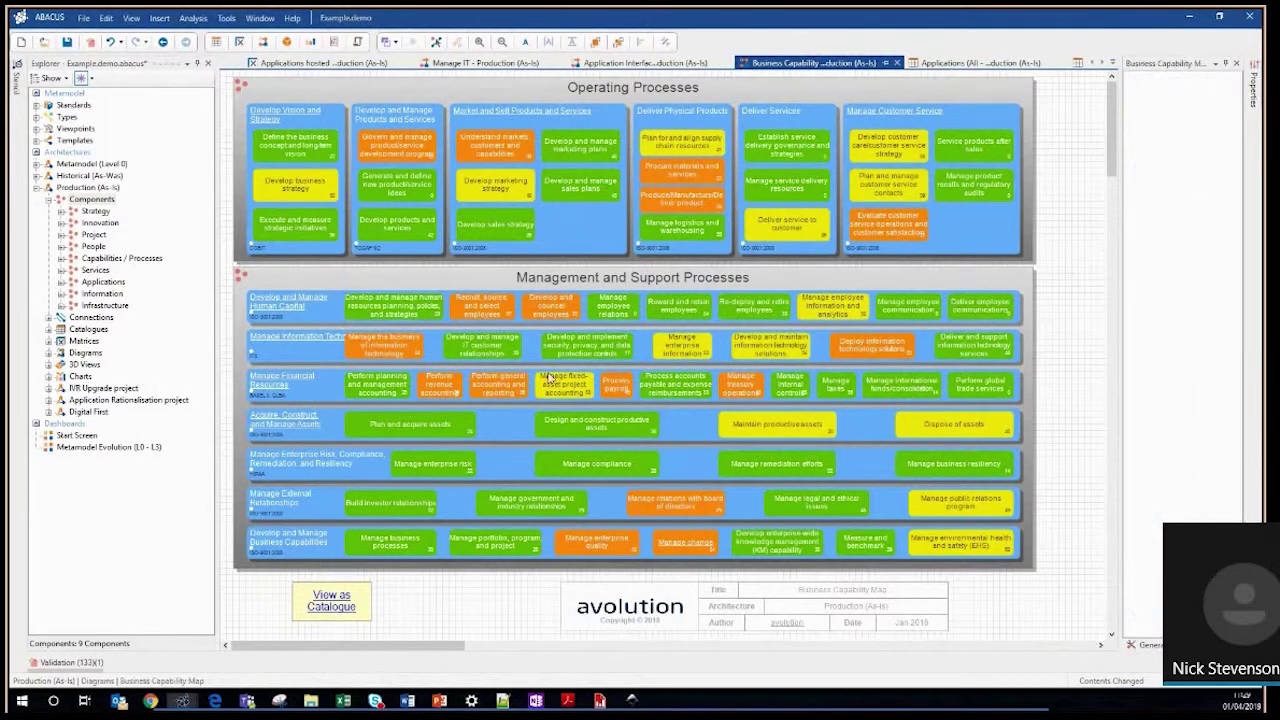